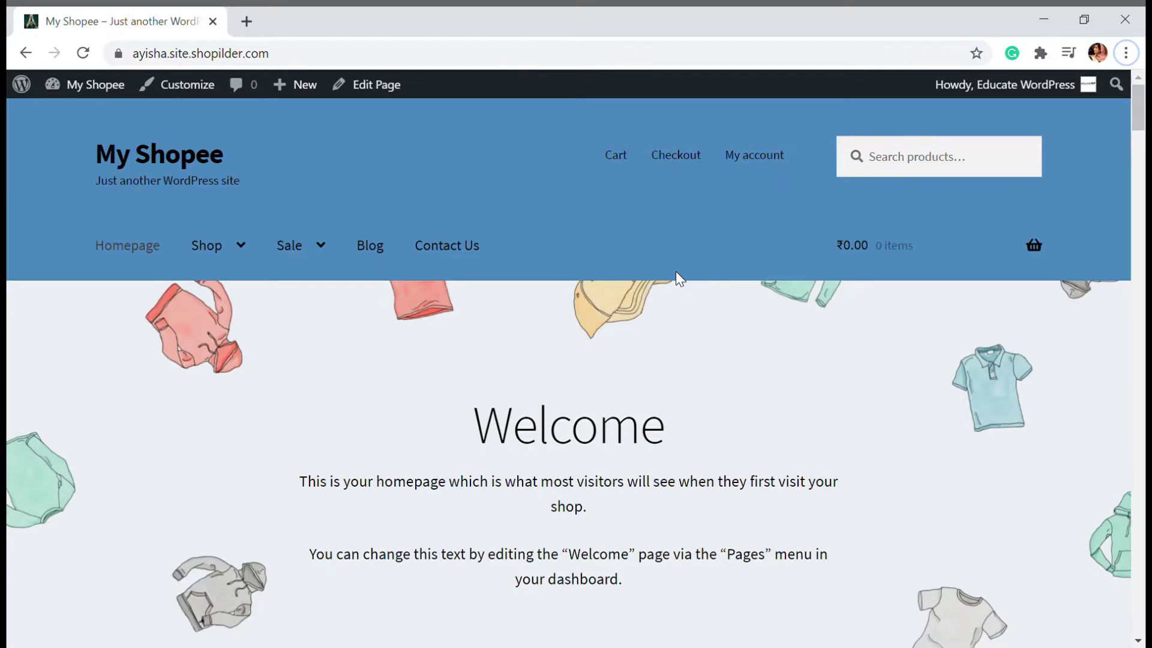
# Step: Scroll through the storefront homepage's welcome and category sections
pyautogui.scroll(-5, 675, 271)
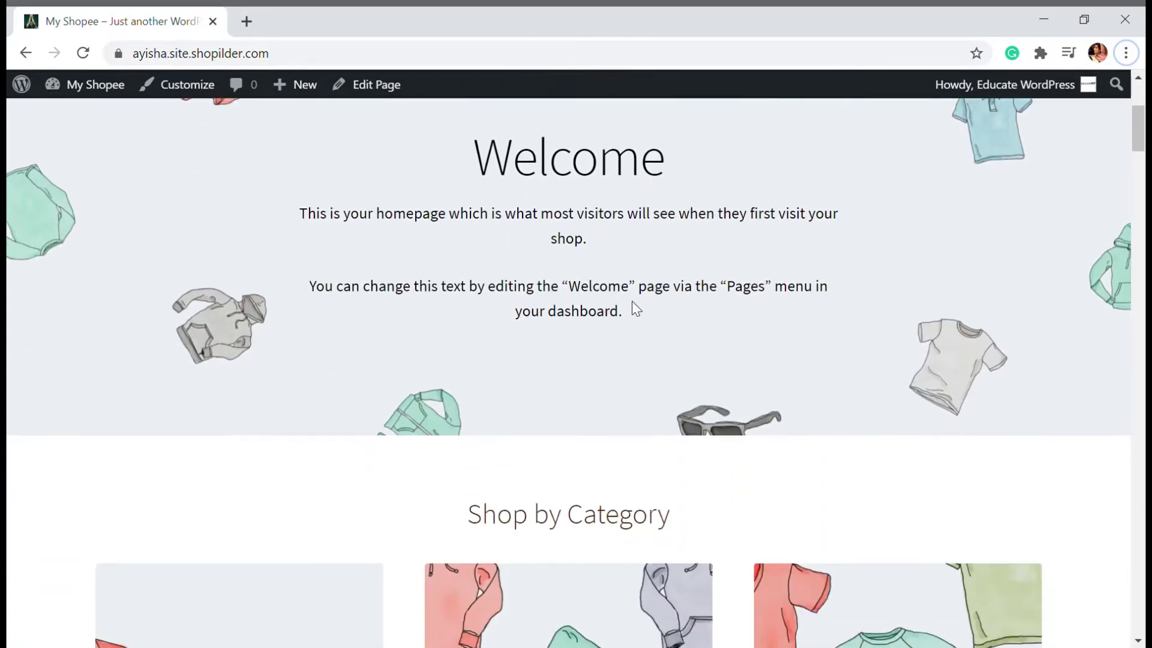
pyautogui.scroll(-7, 678, 316)
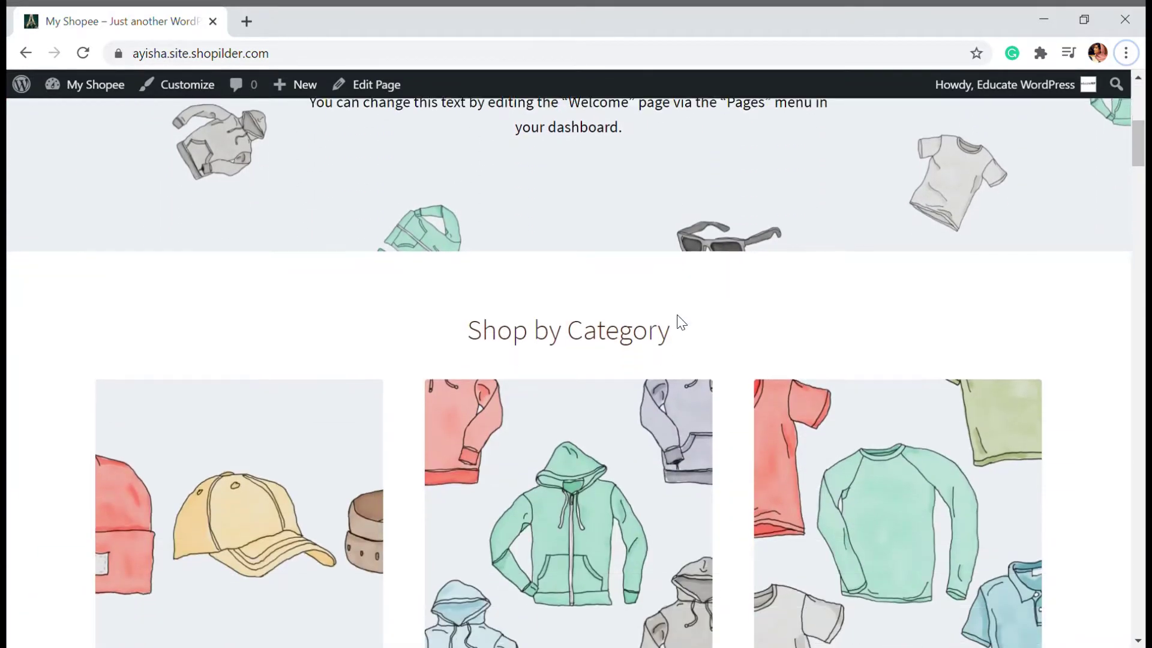
pyautogui.scroll(-3, 677, 315)
pyautogui.scroll(6, 677, 314)
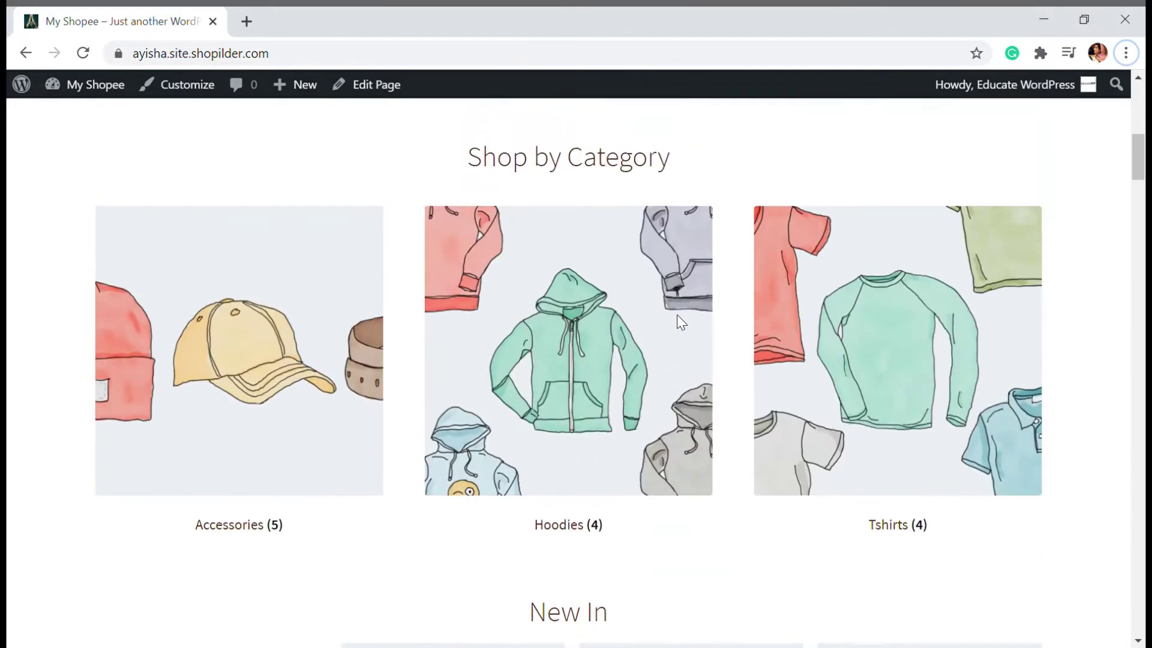
pyautogui.scroll(6, 677, 314)
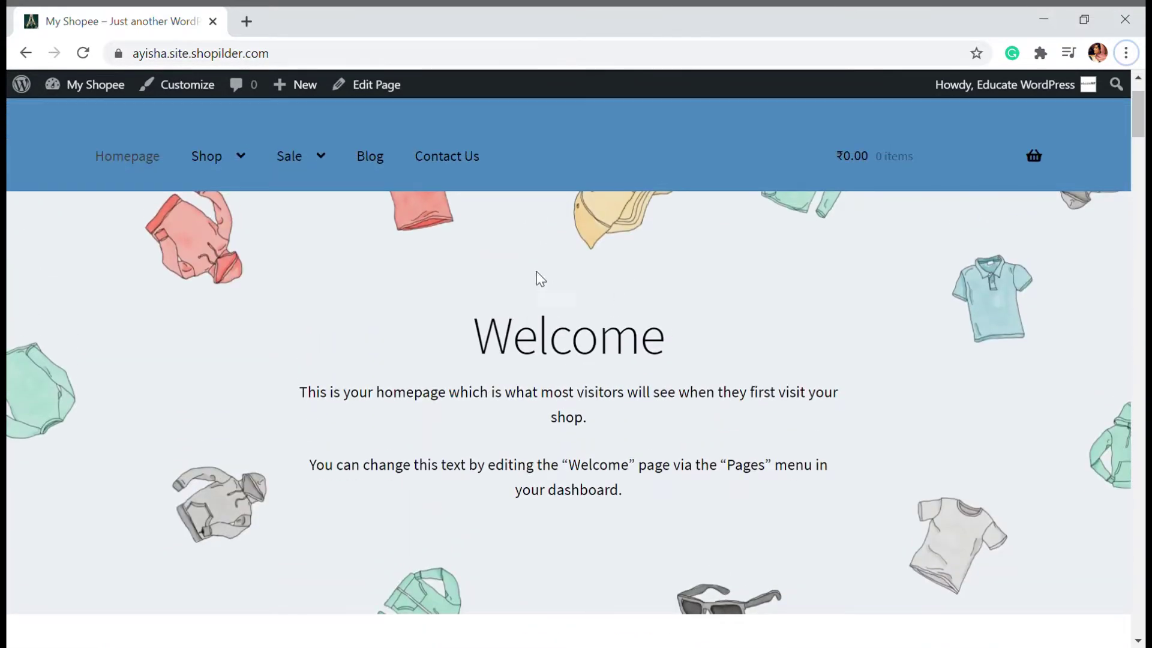
# Step: Open the Shop page, browse its 13-product grid, and reload it with F5
pyautogui.click(207, 155)
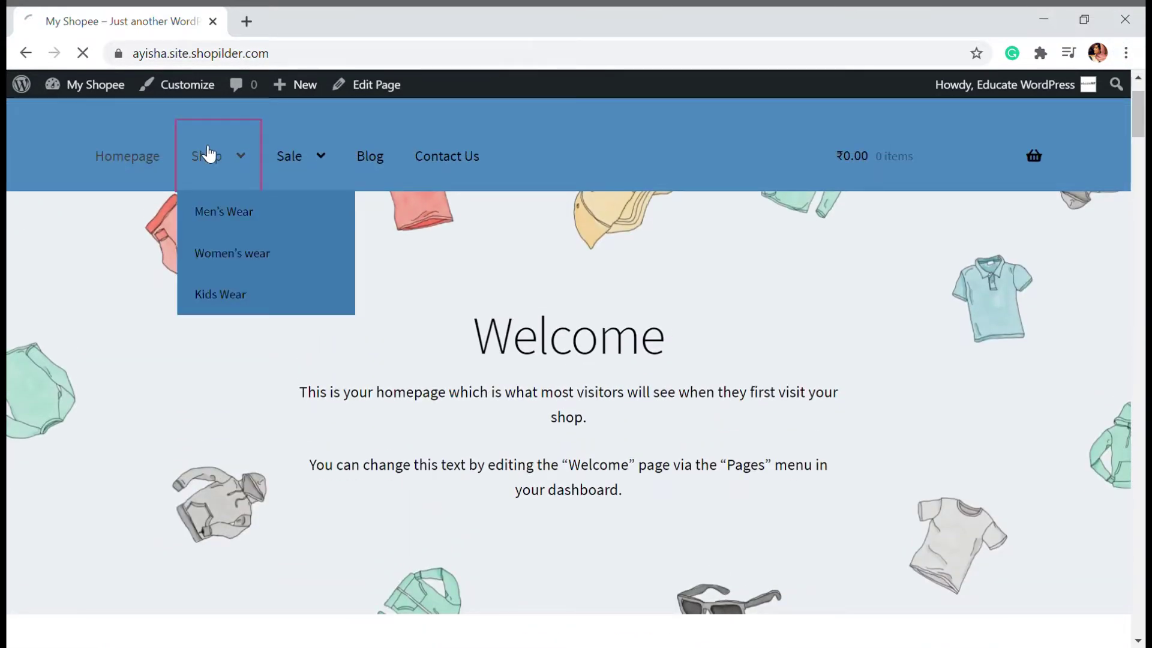
pyautogui.scroll(-2, 864, 340)
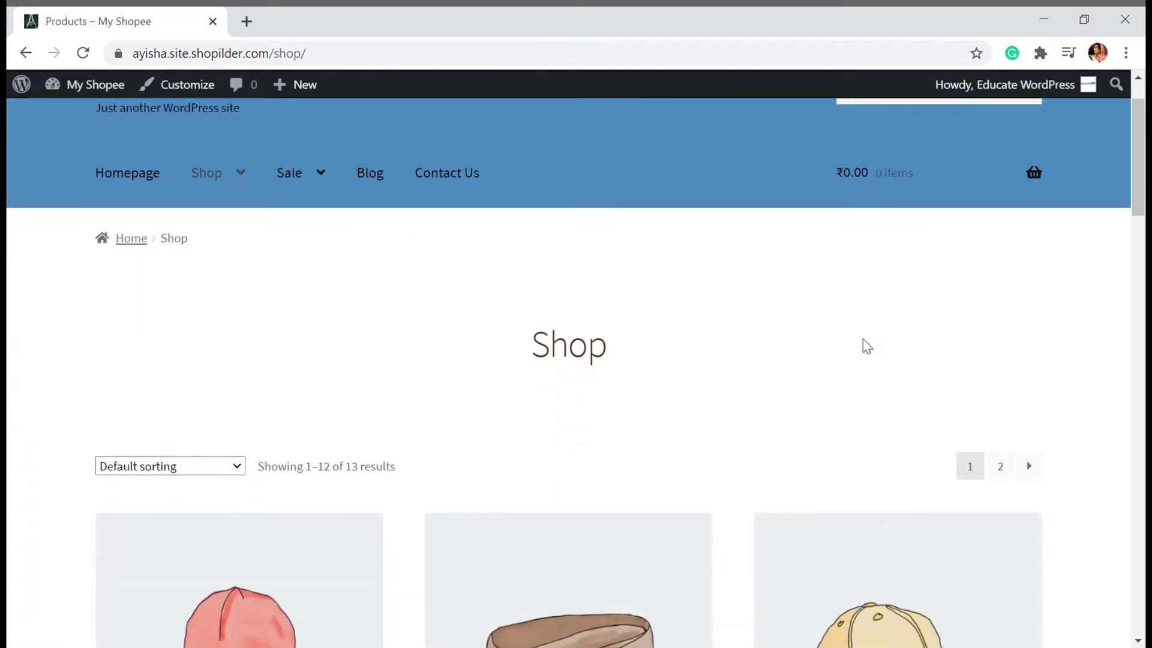
pyautogui.scroll(-2, 777, 393)
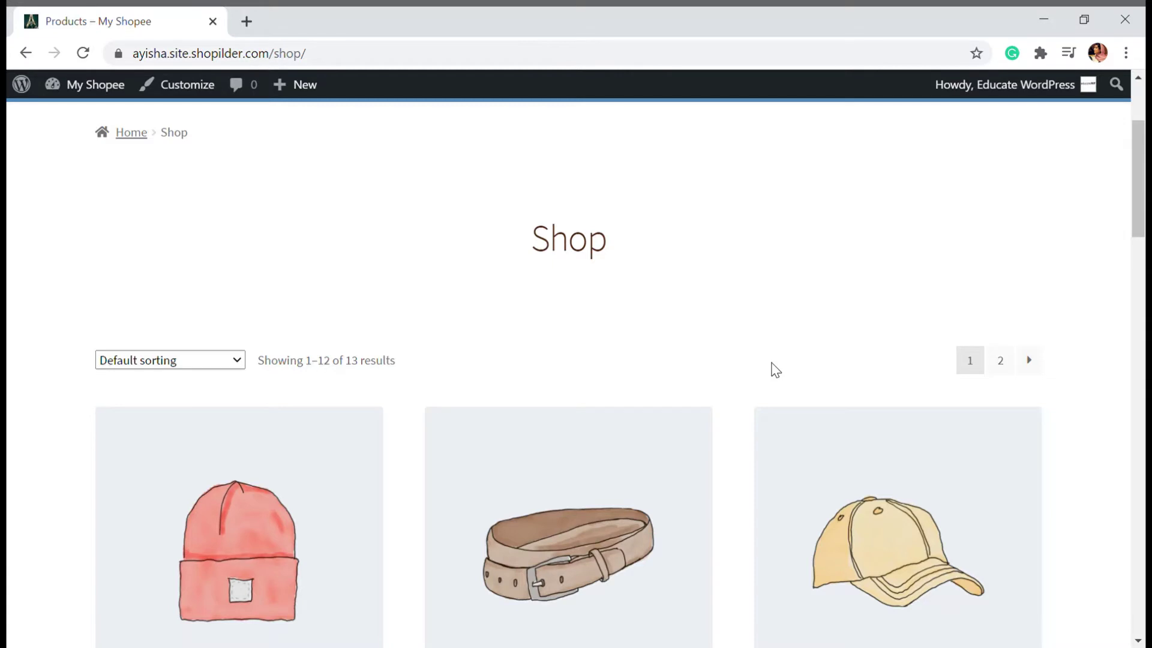
pyautogui.scroll(-2, 774, 369)
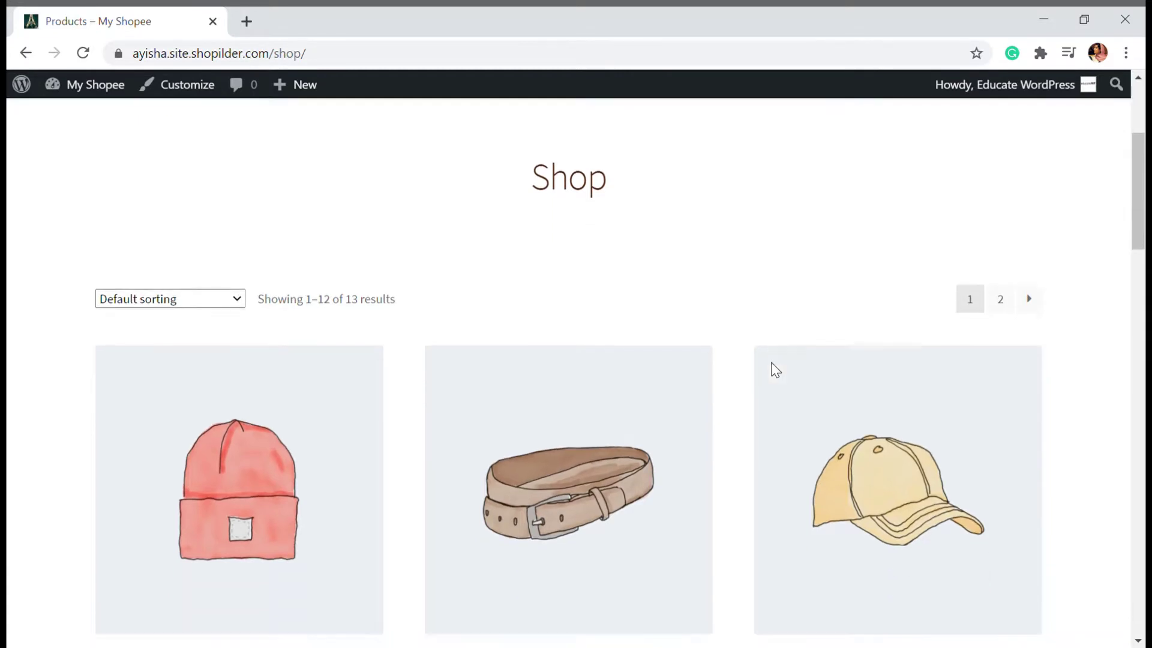
pyautogui.scroll(-3, 780, 396)
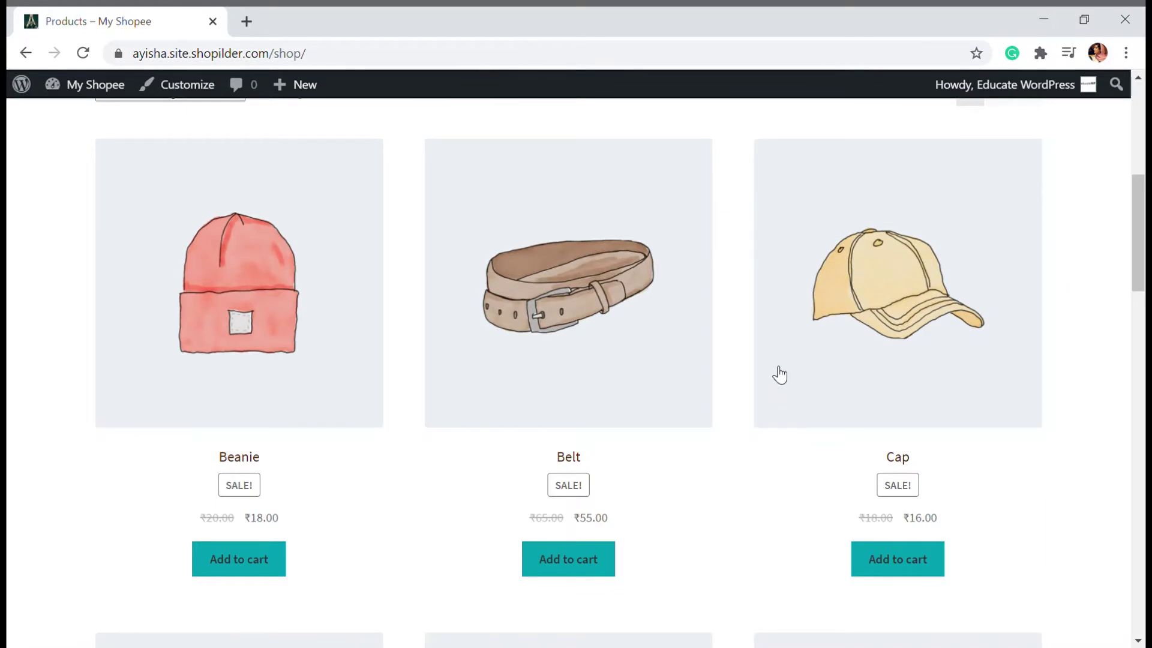
pyautogui.press('F5')
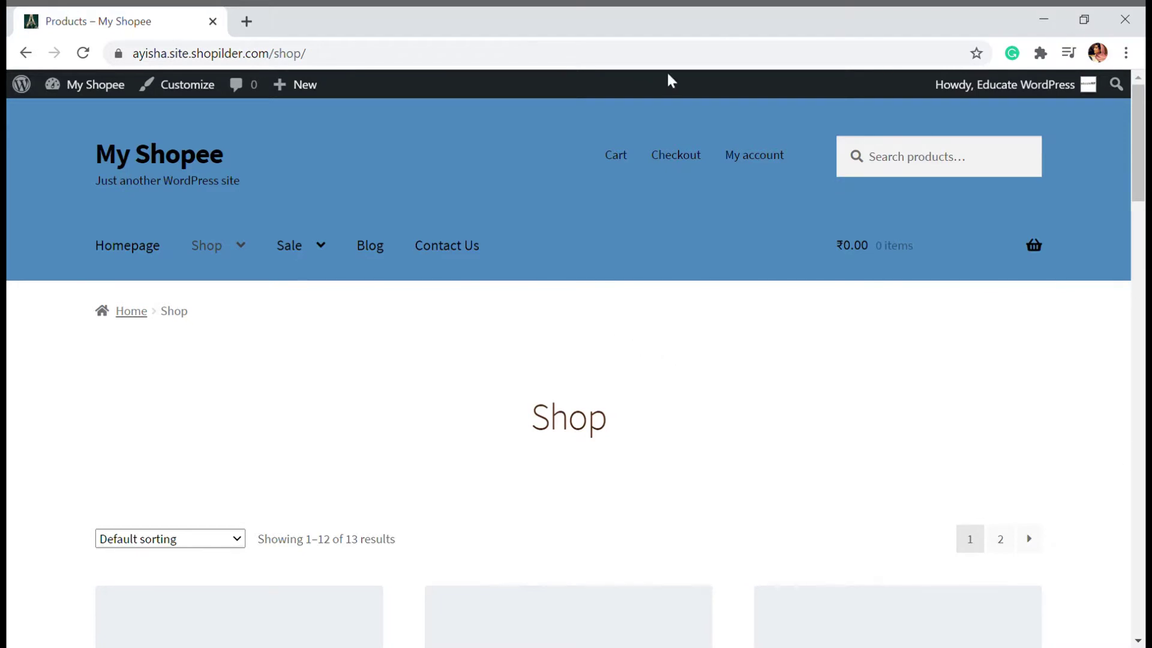
# Step: Go to the Dashboard and open WooCommerce Settings on the Products tab
pyautogui.moveTo(90, 87)
pyautogui.click(90, 115)
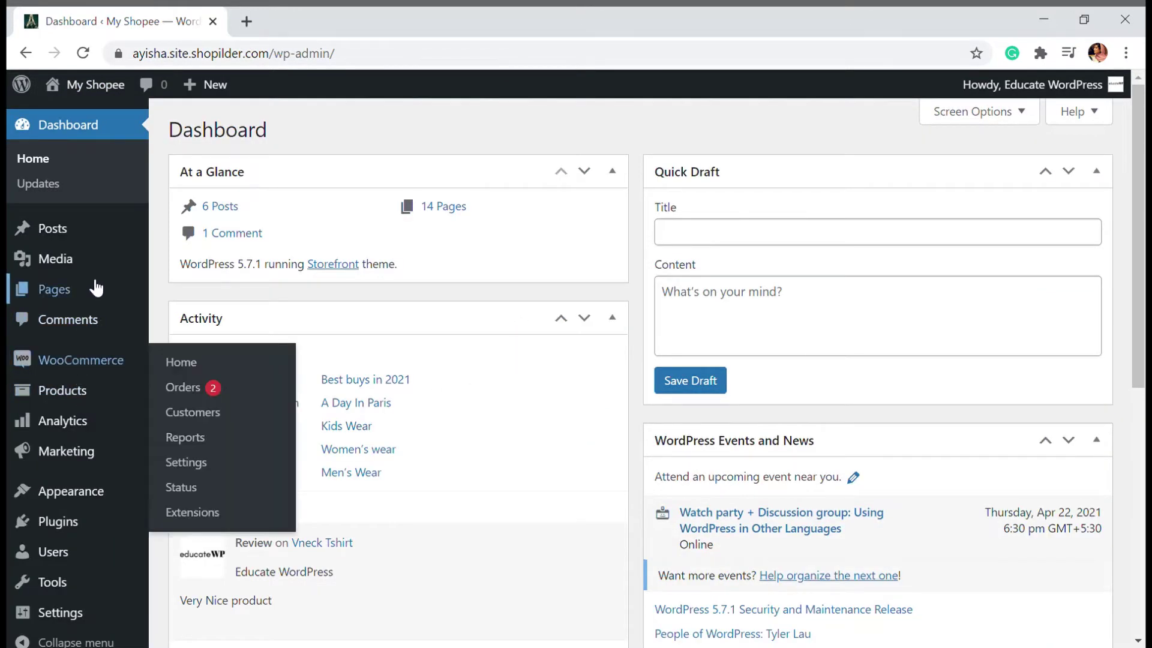
pyautogui.moveTo(90, 363)
pyautogui.click(198, 462)
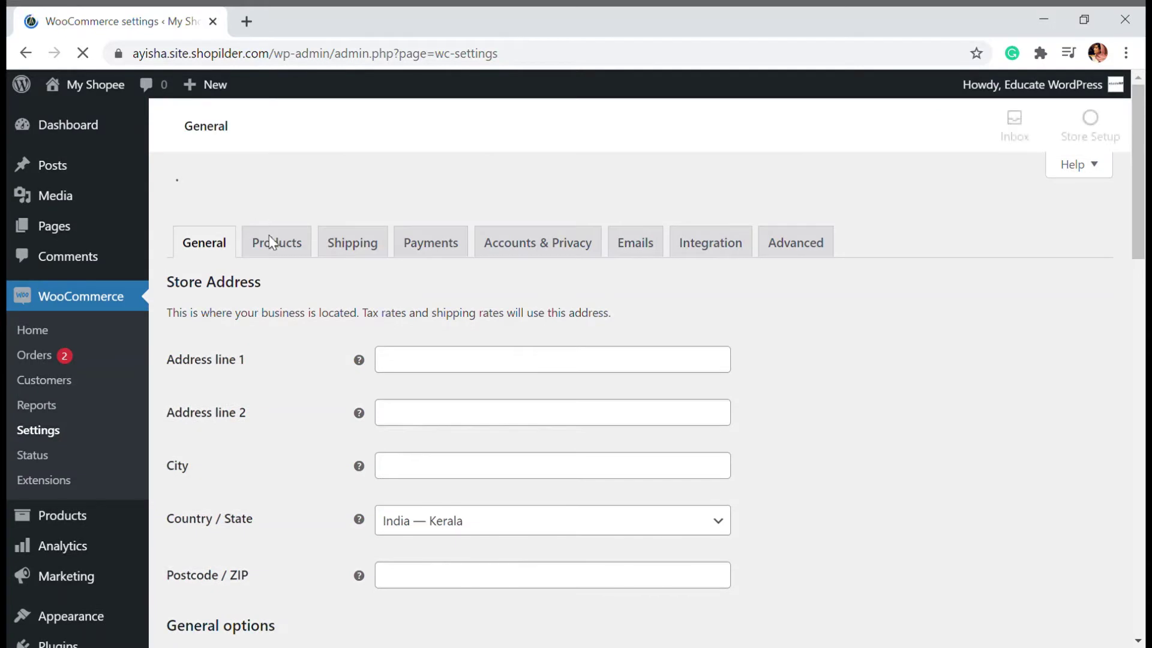
pyautogui.click(272, 243)
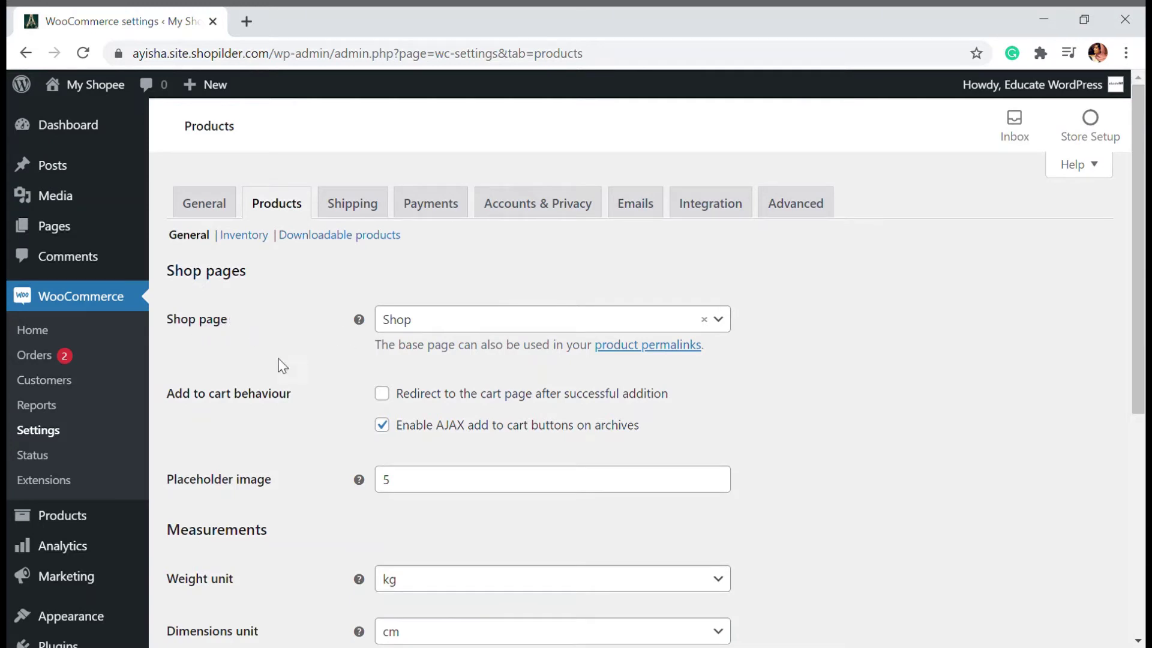
# Step: Keep Shop selected as the shop page and save the product settings
pyautogui.click(473, 327)
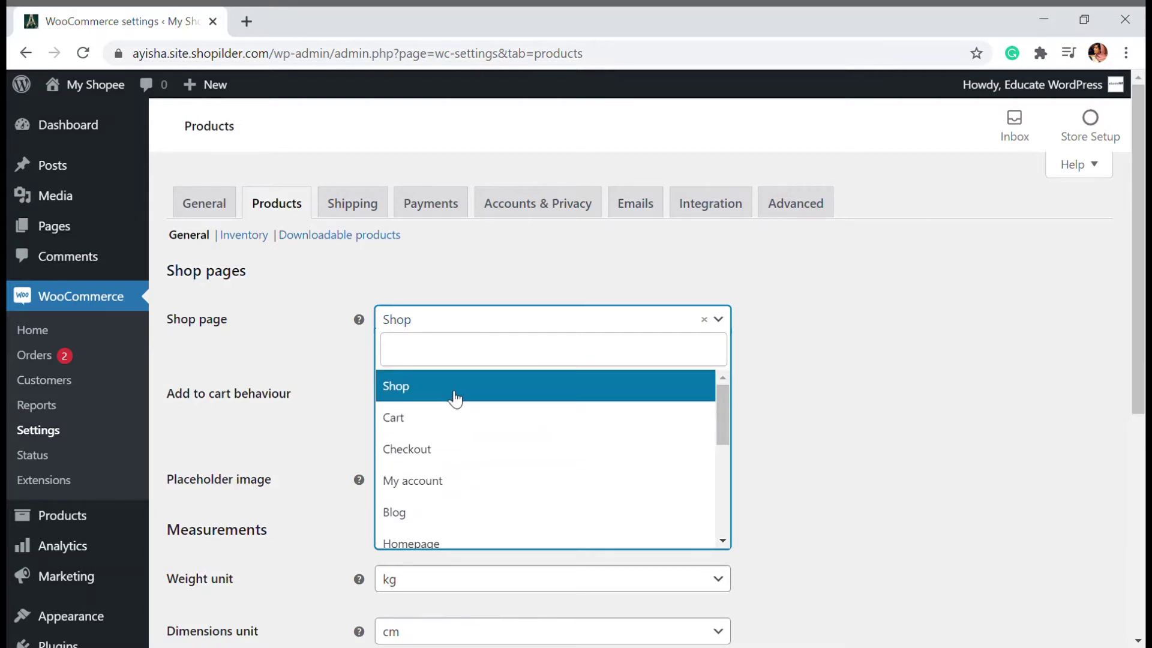
pyautogui.scroll(-3, 454, 399)
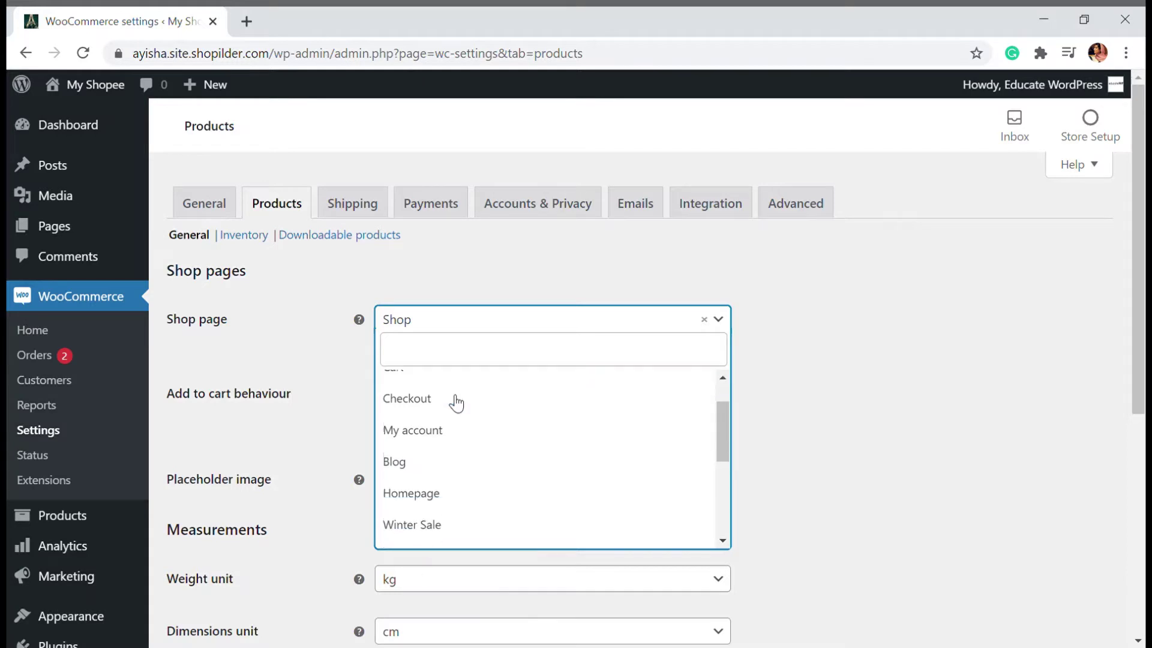
pyautogui.scroll(3, 454, 399)
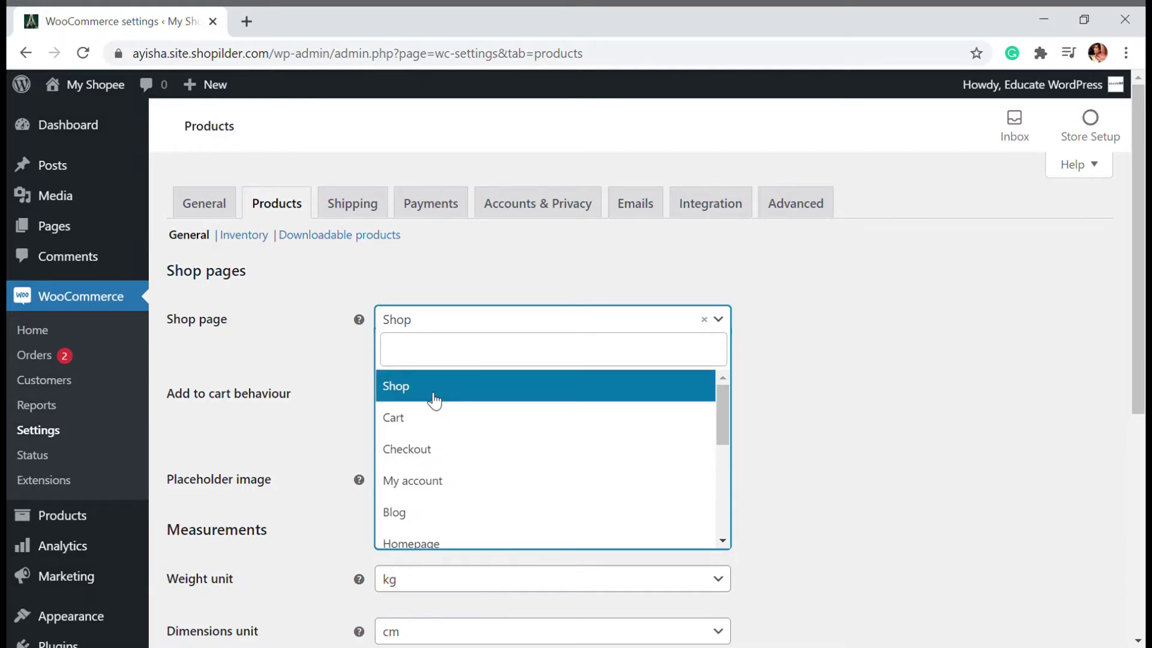
pyautogui.click(515, 384)
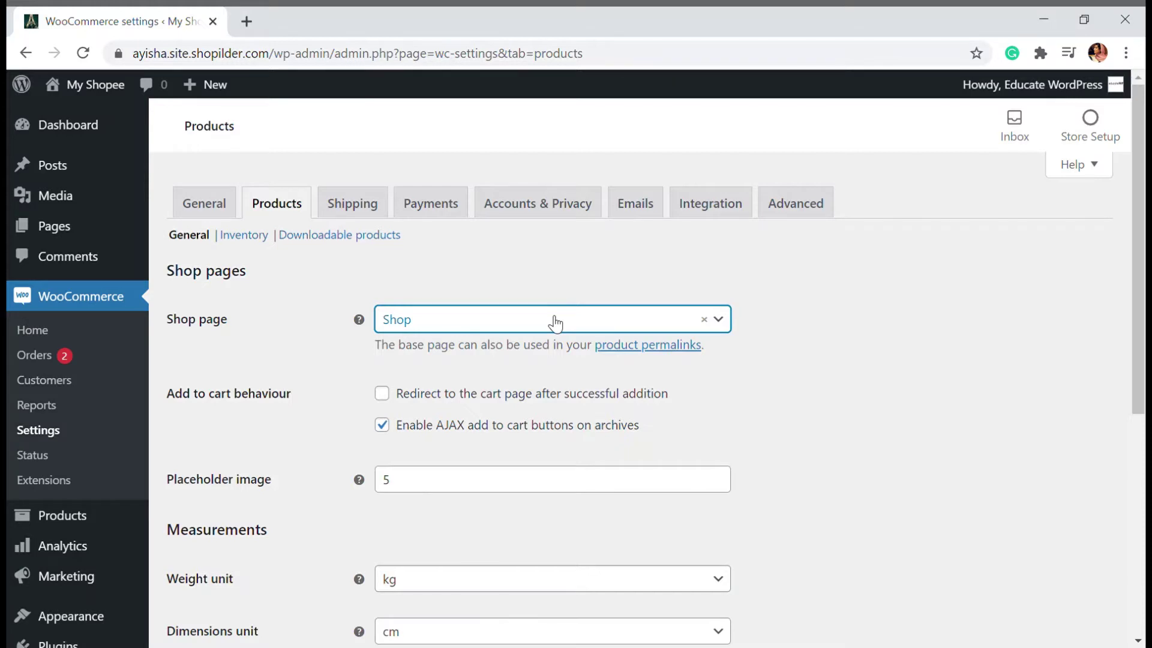
pyautogui.scroll(-5, 514, 334)
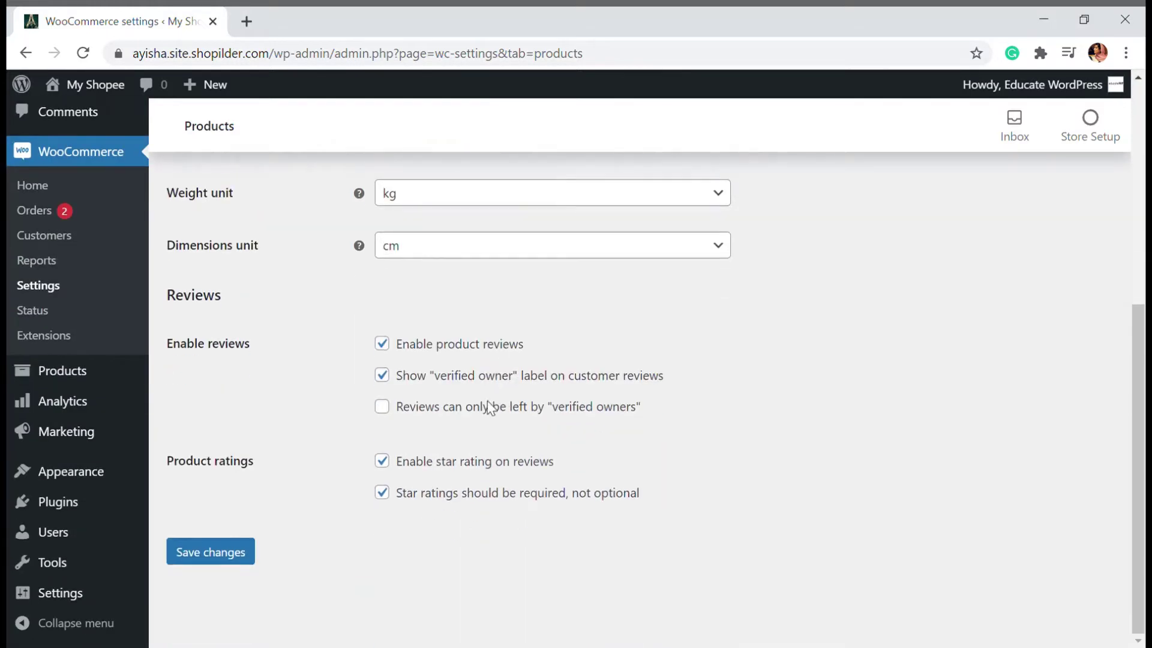
pyautogui.click(213, 553)
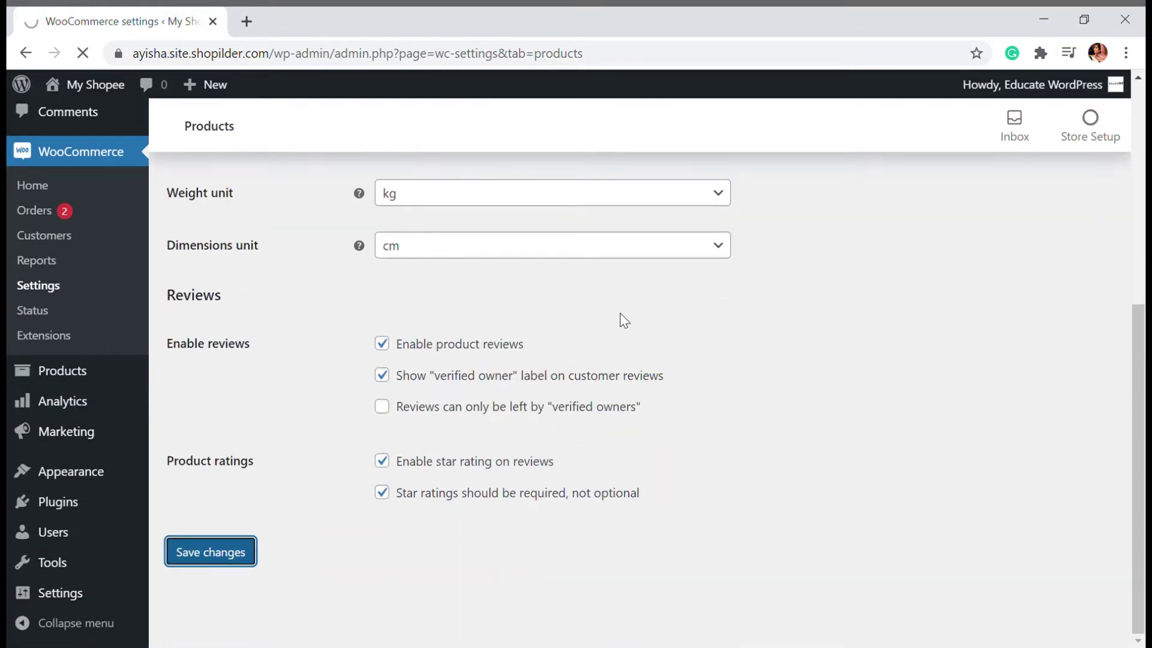
pyautogui.scroll(-3, 432, 437)
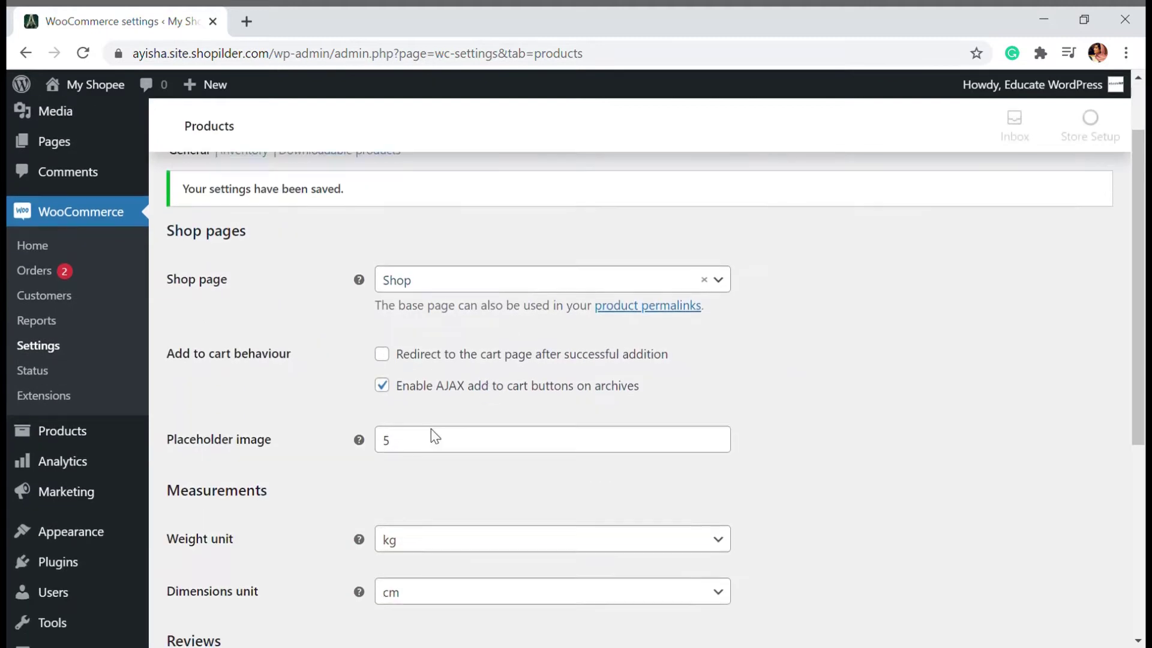
pyautogui.scroll(-2, 71, 558)
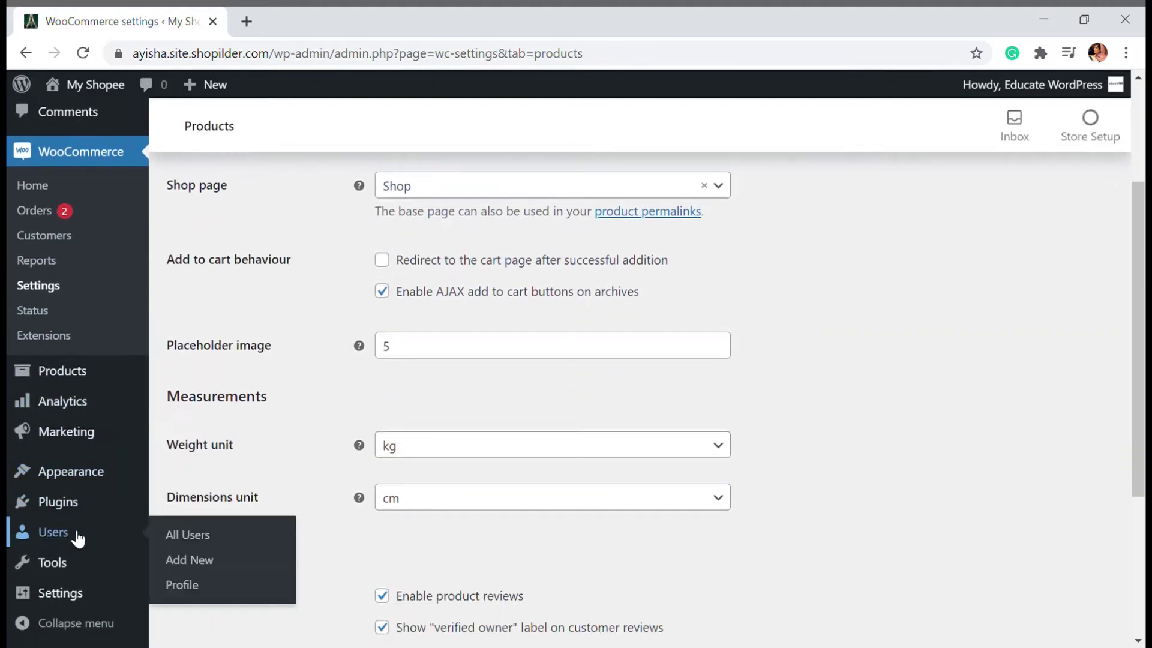
# Step: Open the Storefront theme Customizer with its live preview
pyautogui.moveTo(81, 478)
pyautogui.click(177, 445)
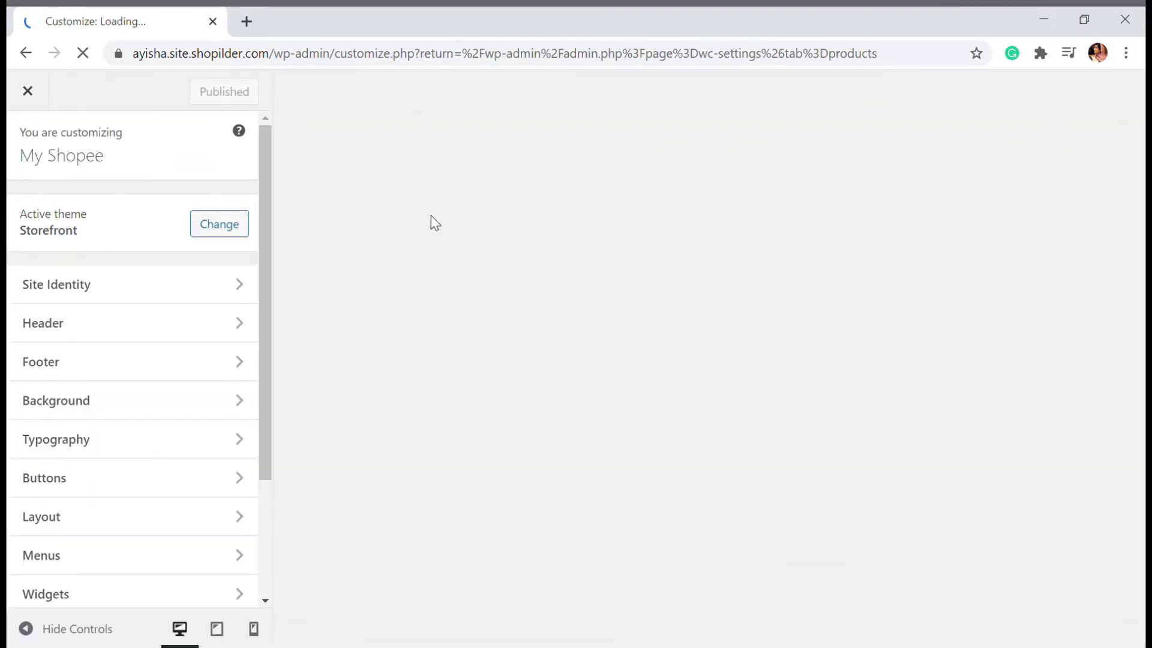
pyautogui.scroll(-7, 486, 321)
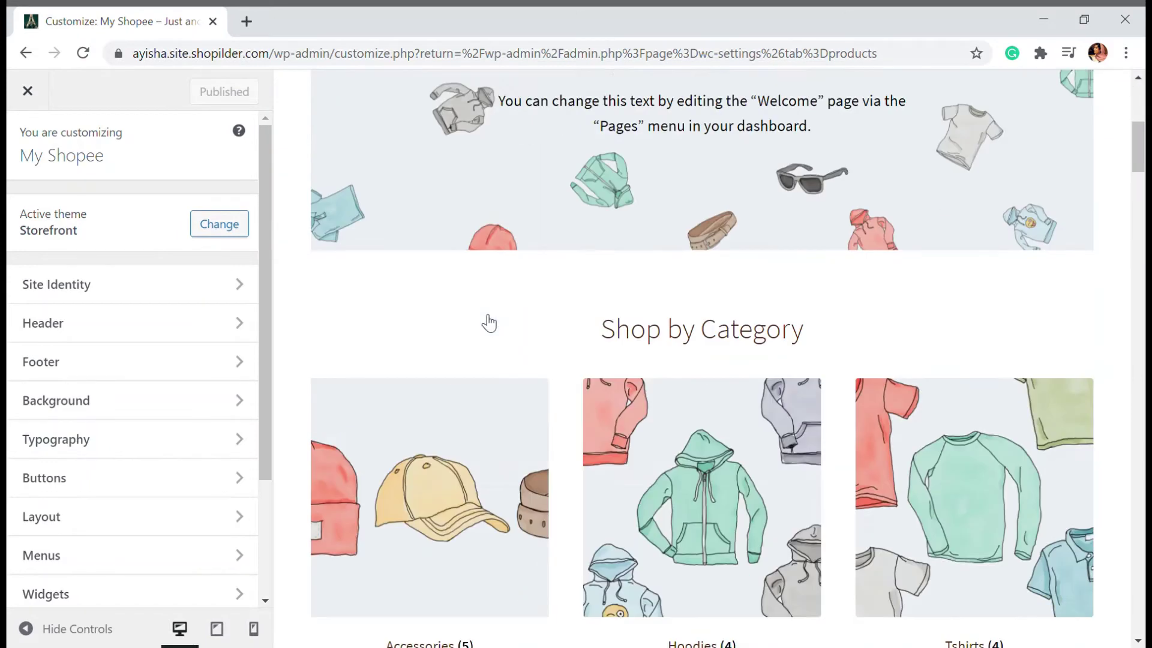
pyautogui.moveTo(601, 309); pyautogui.dragTo(804, 330)
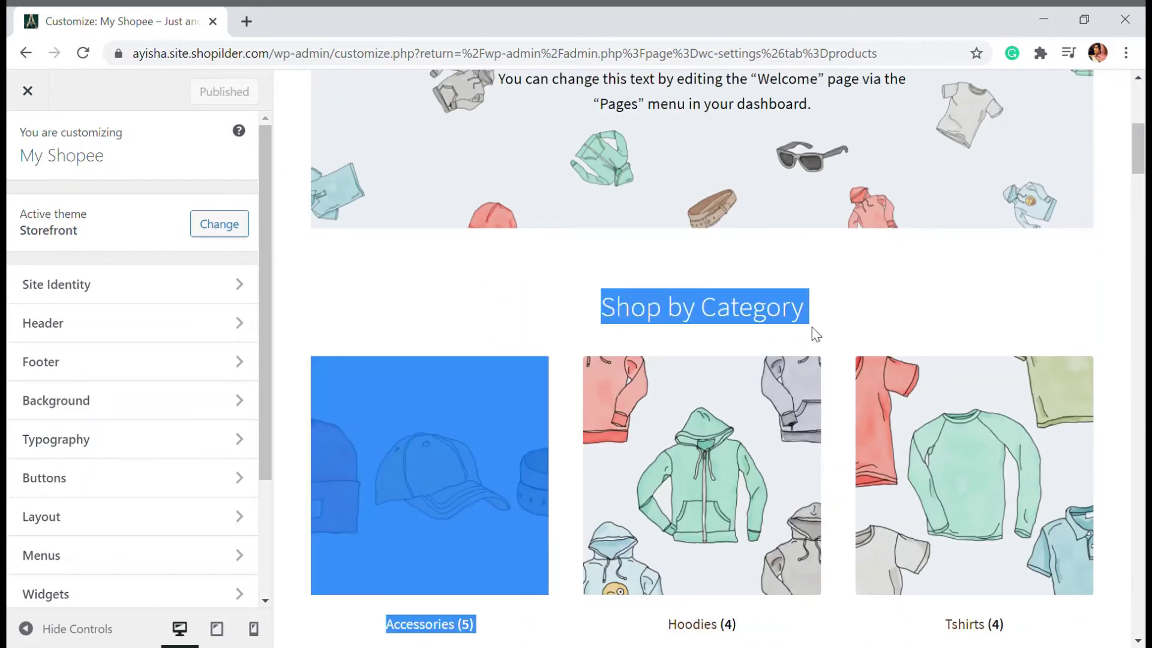
pyautogui.click(764, 307)
# Step: Open the WooCommerce section in the Customizer sidebar
pyautogui.scroll(-3, 833, 309)
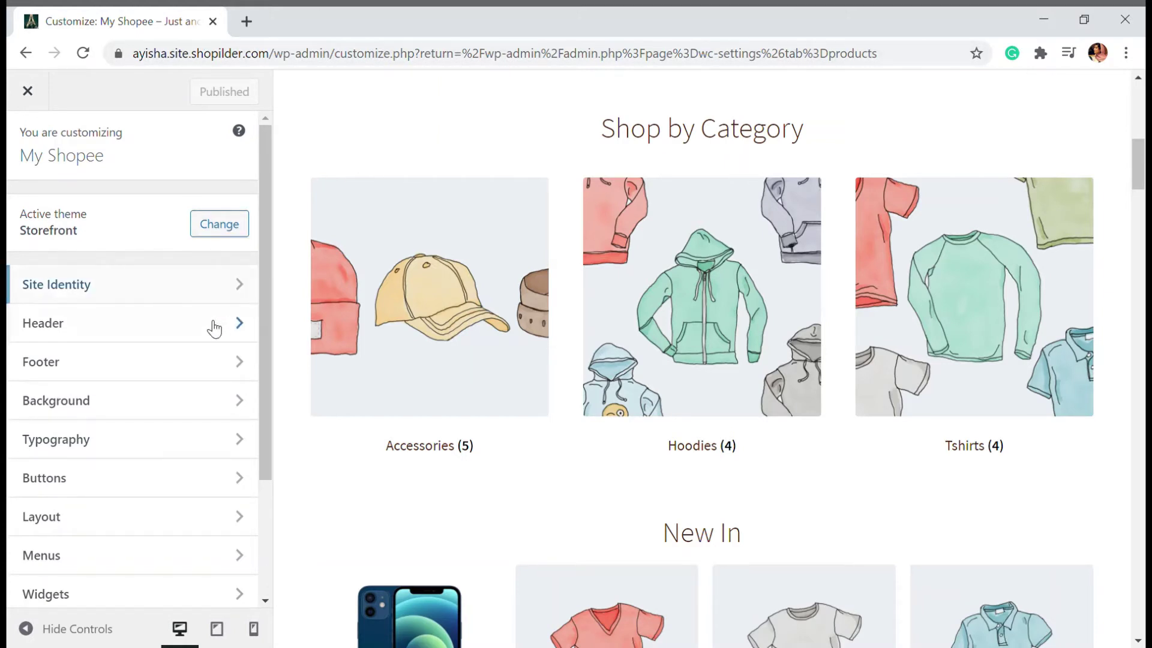
pyautogui.scroll(-2, 198, 402)
pyautogui.scroll(-1, 162, 540)
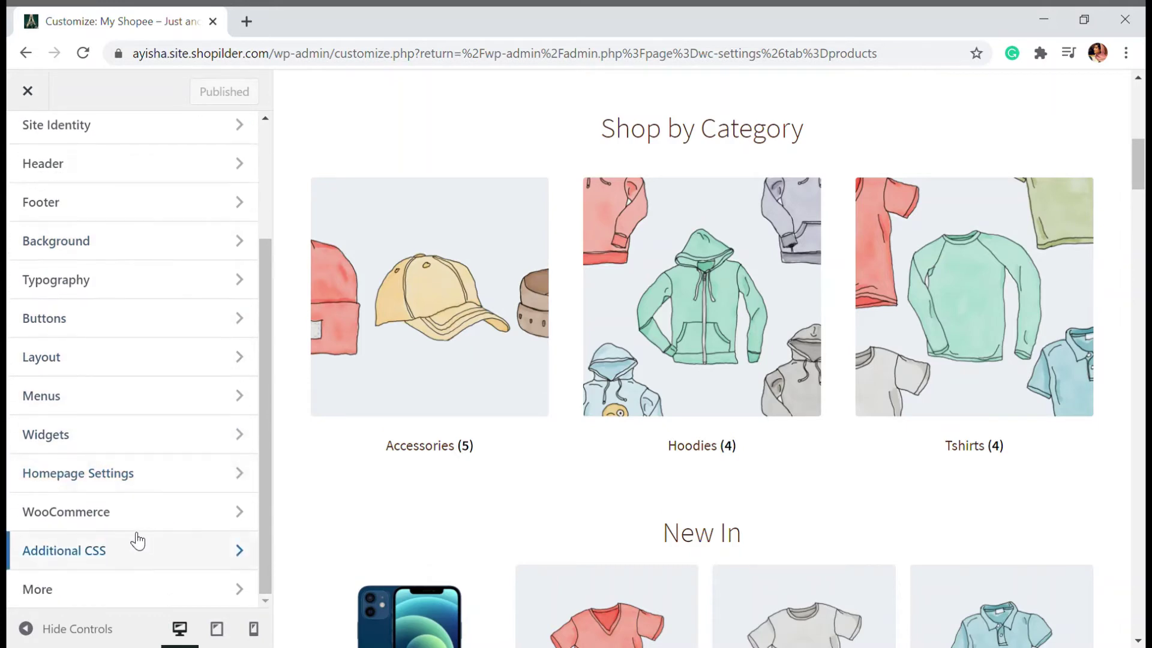
pyautogui.click(148, 528)
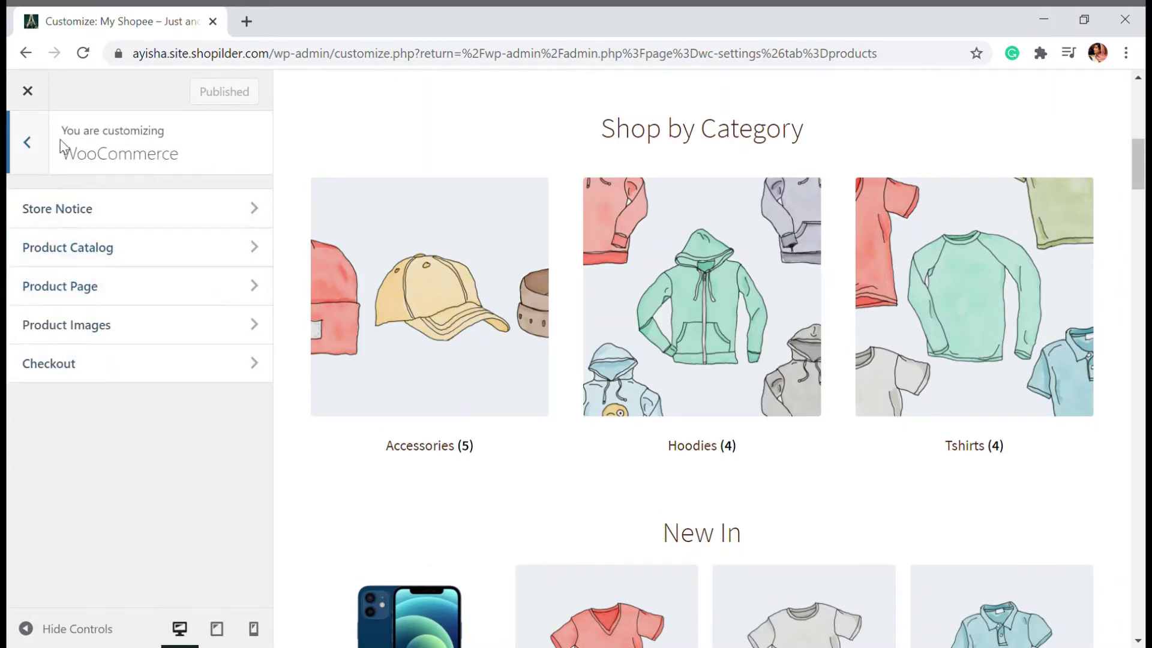
# Step: Open Product Catalog and expand the Shop page display dropdown
pyautogui.click(67, 252)
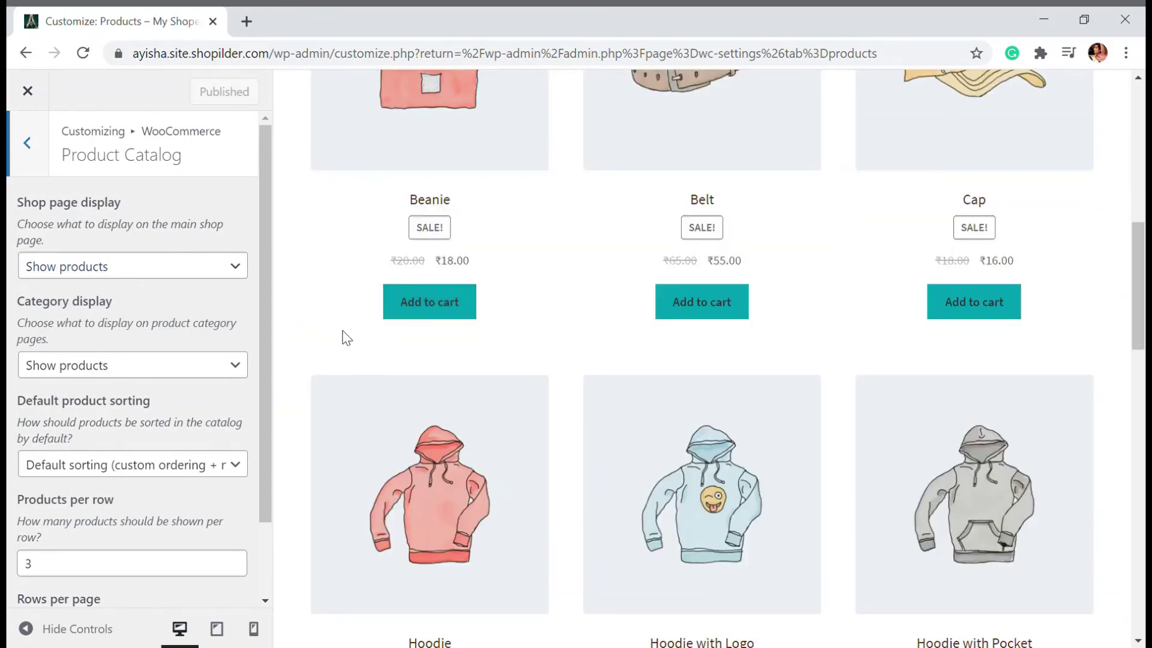
pyautogui.scroll(10, 307, 426)
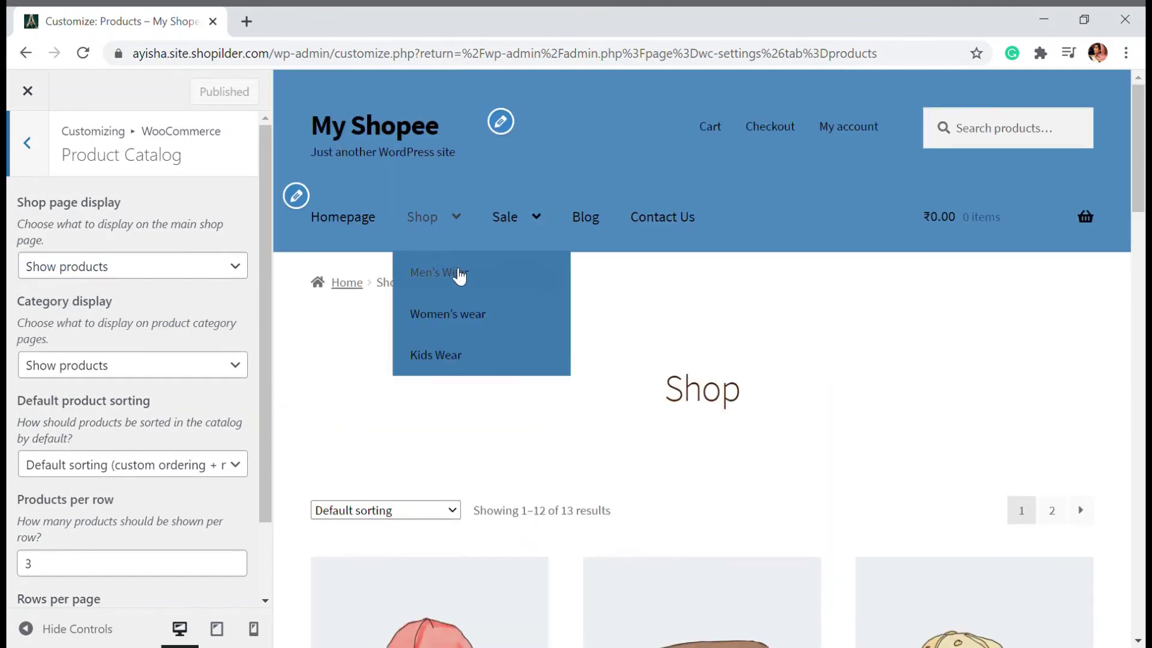
pyautogui.scroll(-5, 687, 419)
pyautogui.scroll(-6, 761, 378)
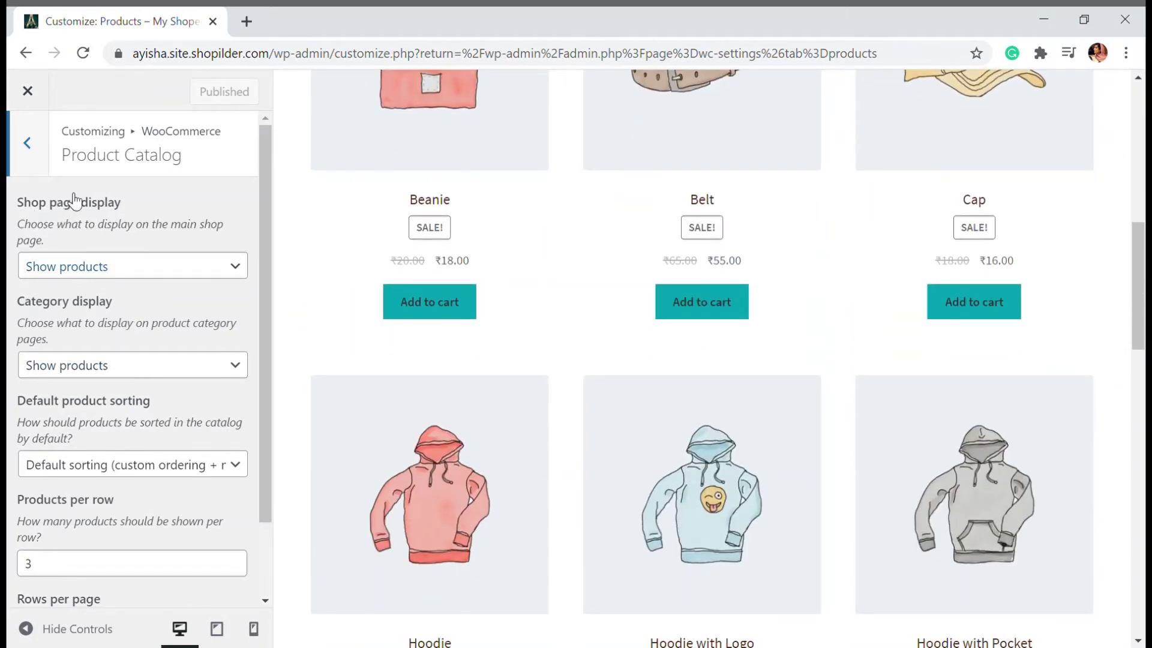
pyautogui.click(142, 282)
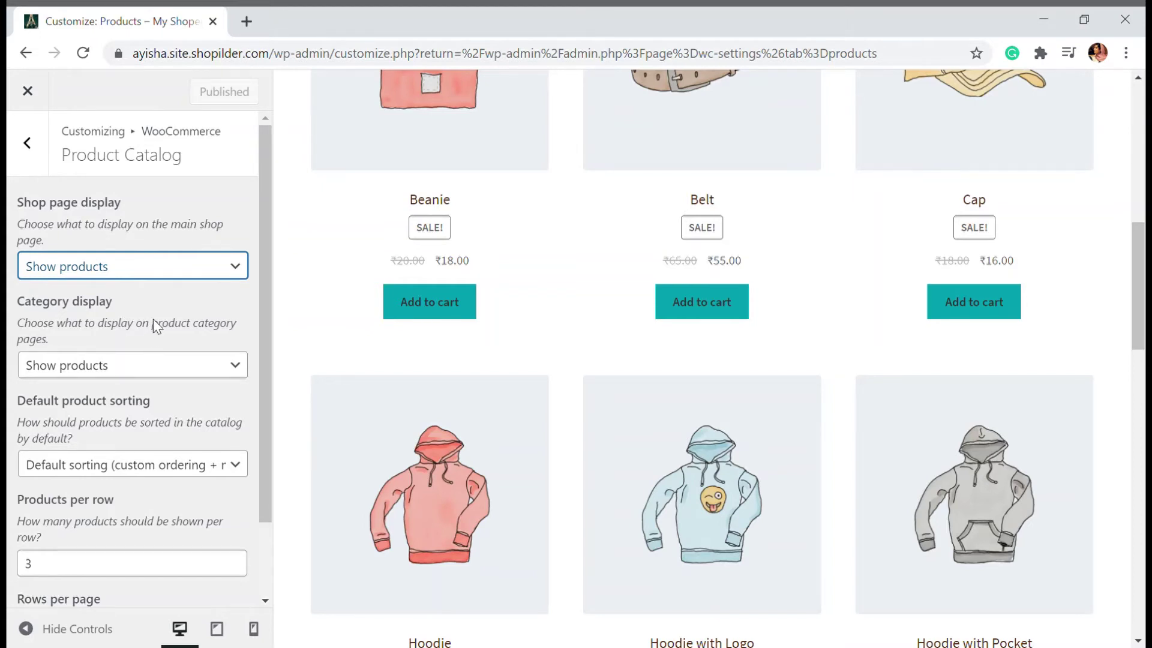
pyautogui.scroll(2, 491, 366)
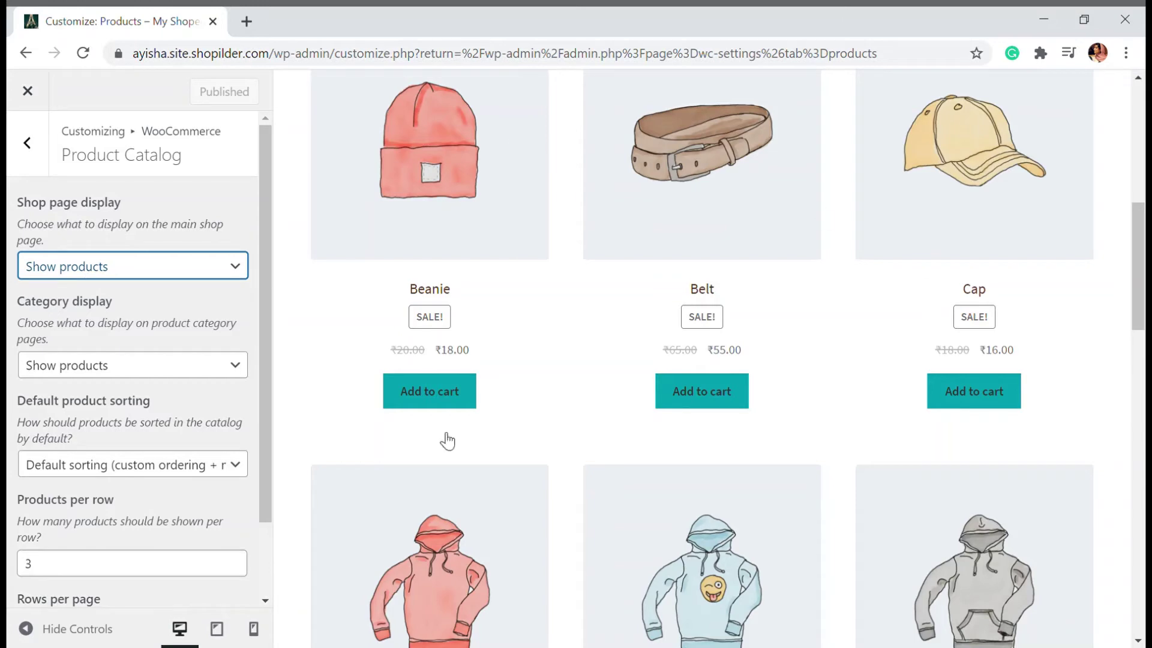
# Step: Switch Shop page display from Show products to Show categories
pyautogui.press('Down')
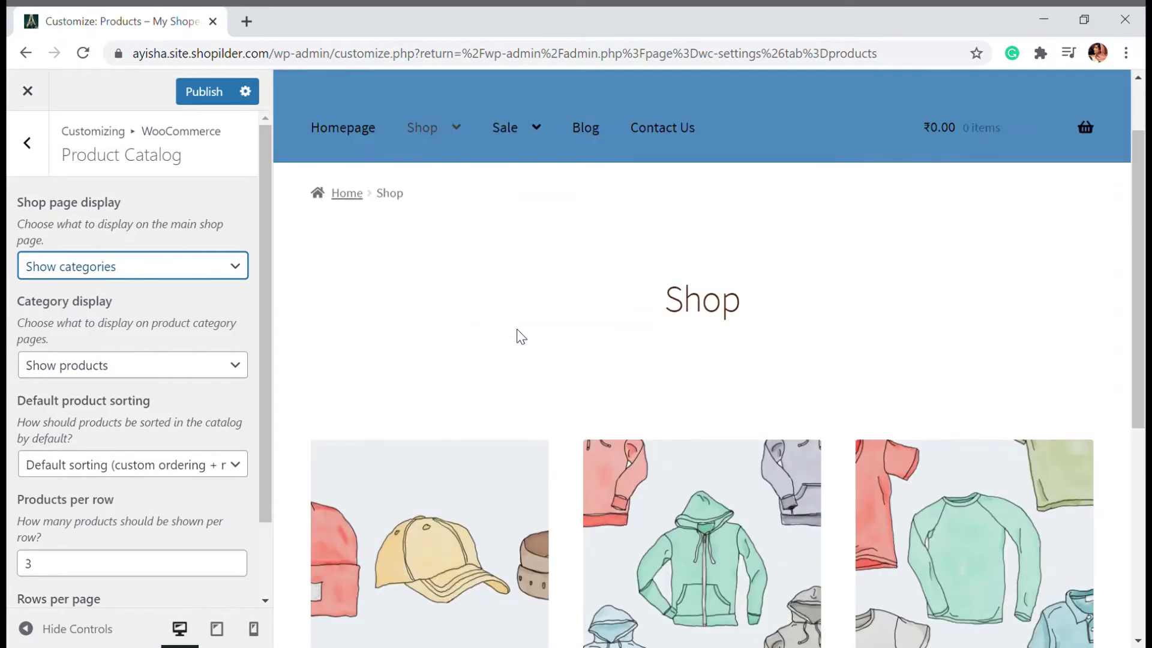
pyautogui.scroll(-5, 516, 329)
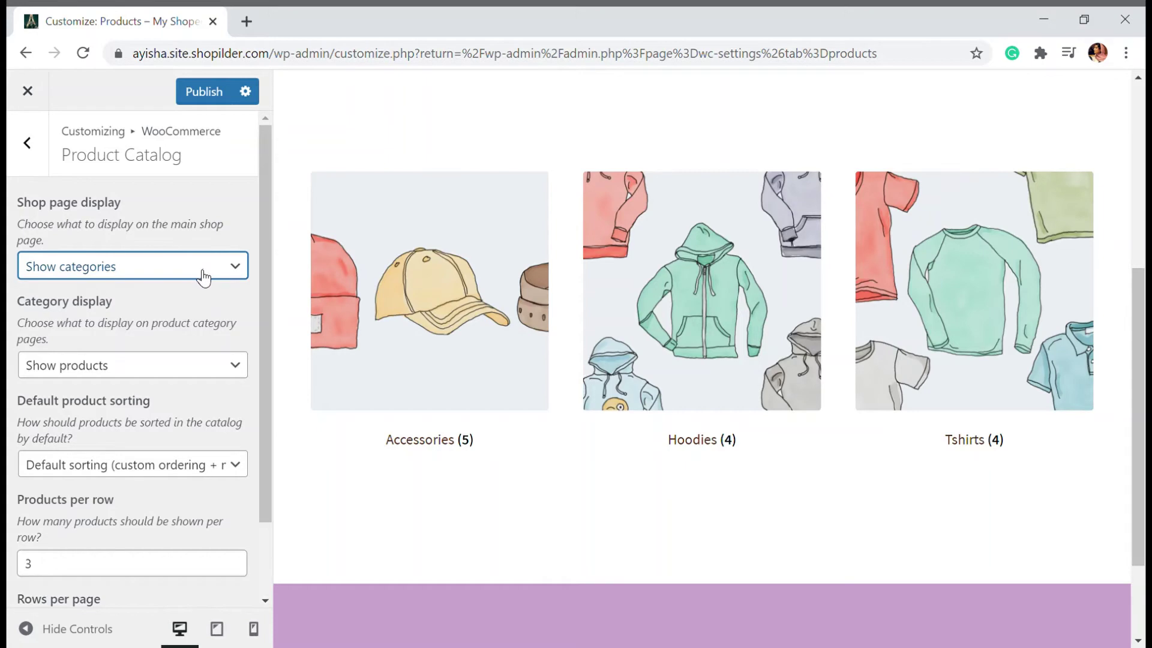
# Step: Set Shop page display to Show categories & products and preview the Accessories category
pyautogui.click(176, 325)
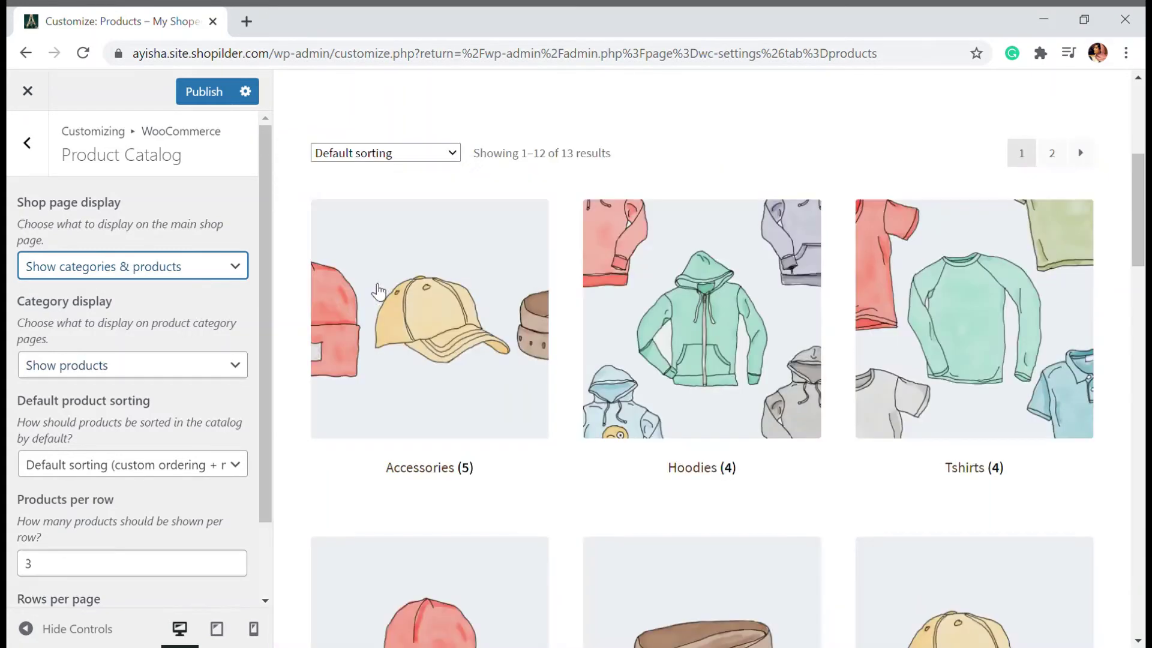
pyautogui.scroll(-2, 553, 335)
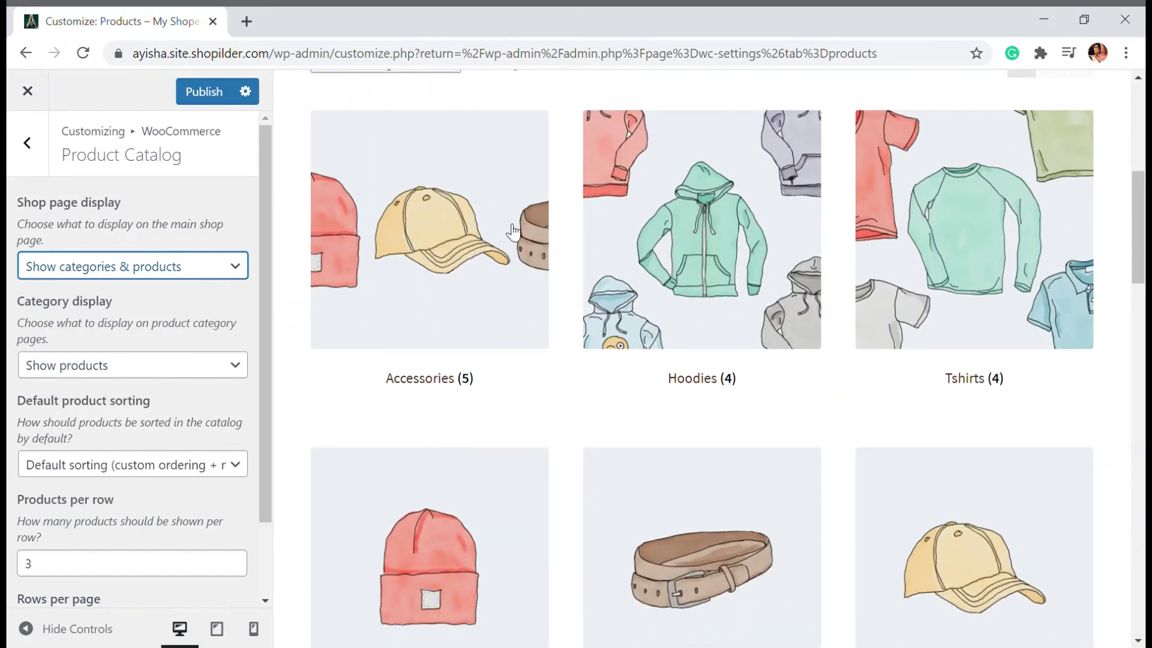
pyautogui.scroll(-7, 679, 258)
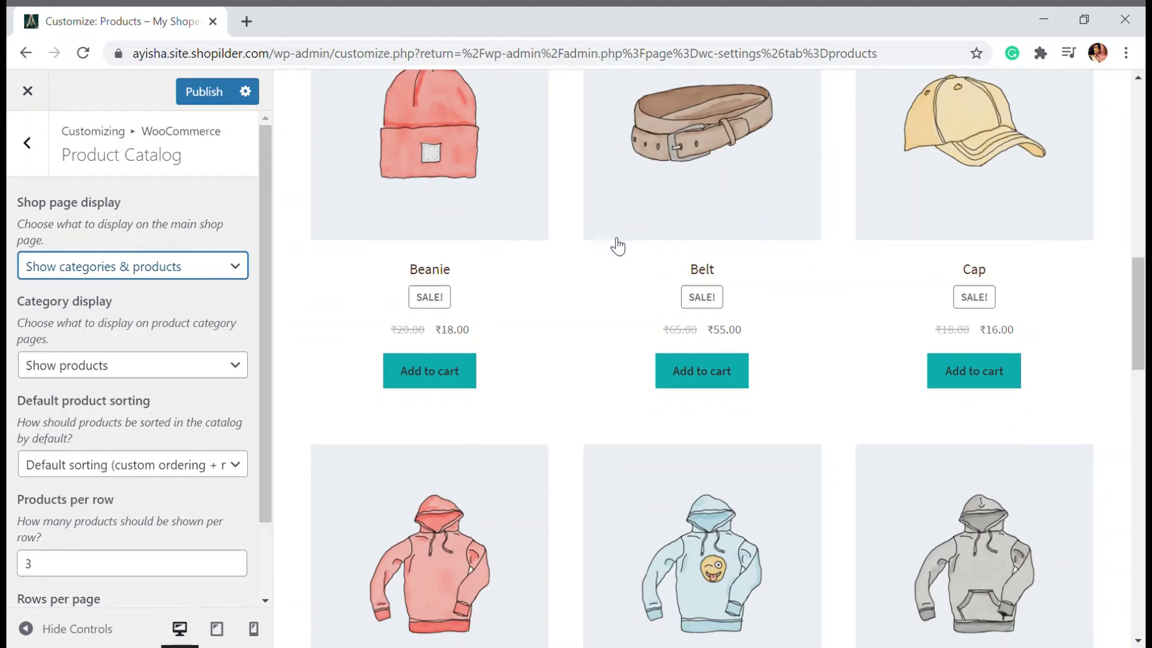
pyautogui.scroll(2, 617, 225)
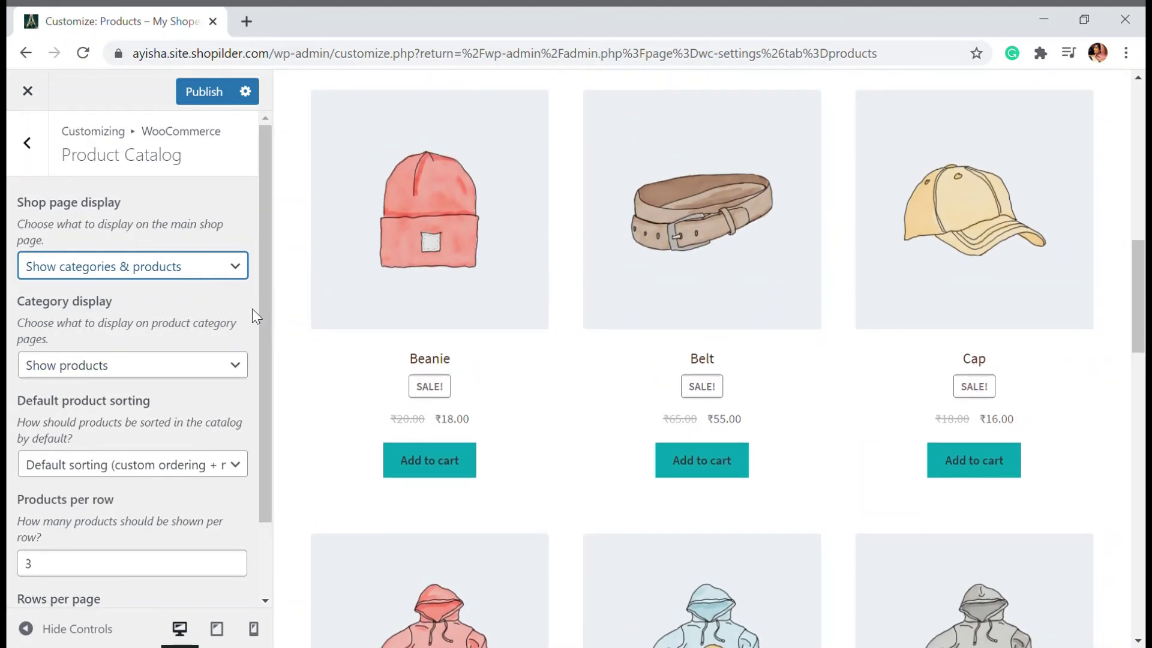
pyautogui.scroll(7, 448, 365)
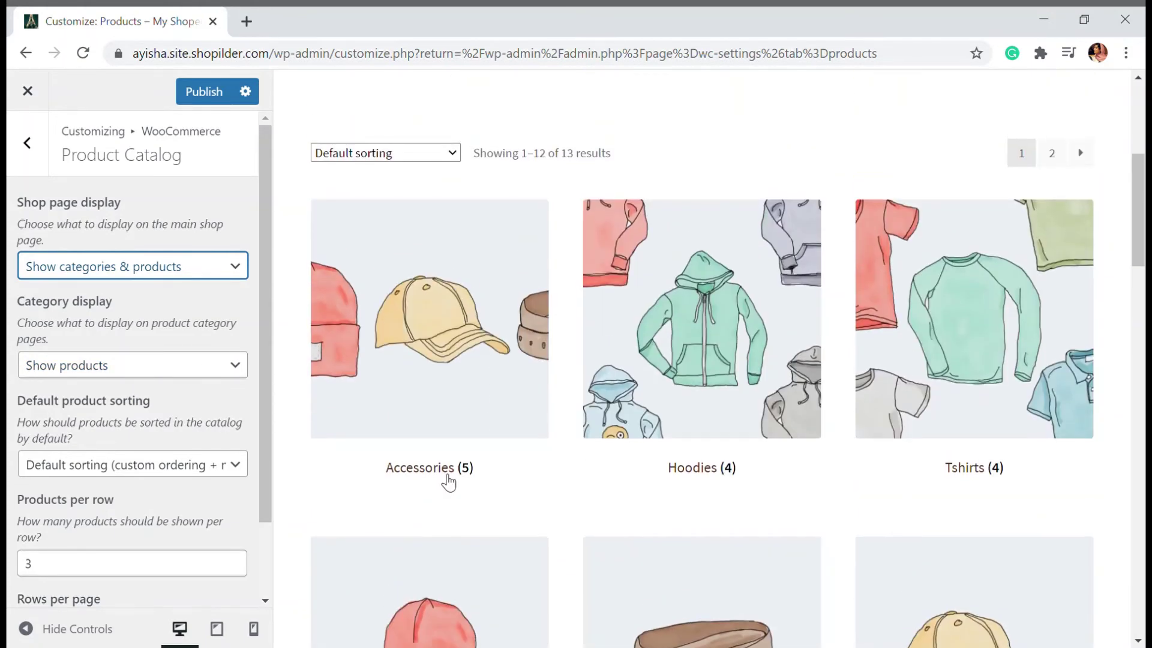
pyautogui.click(447, 475)
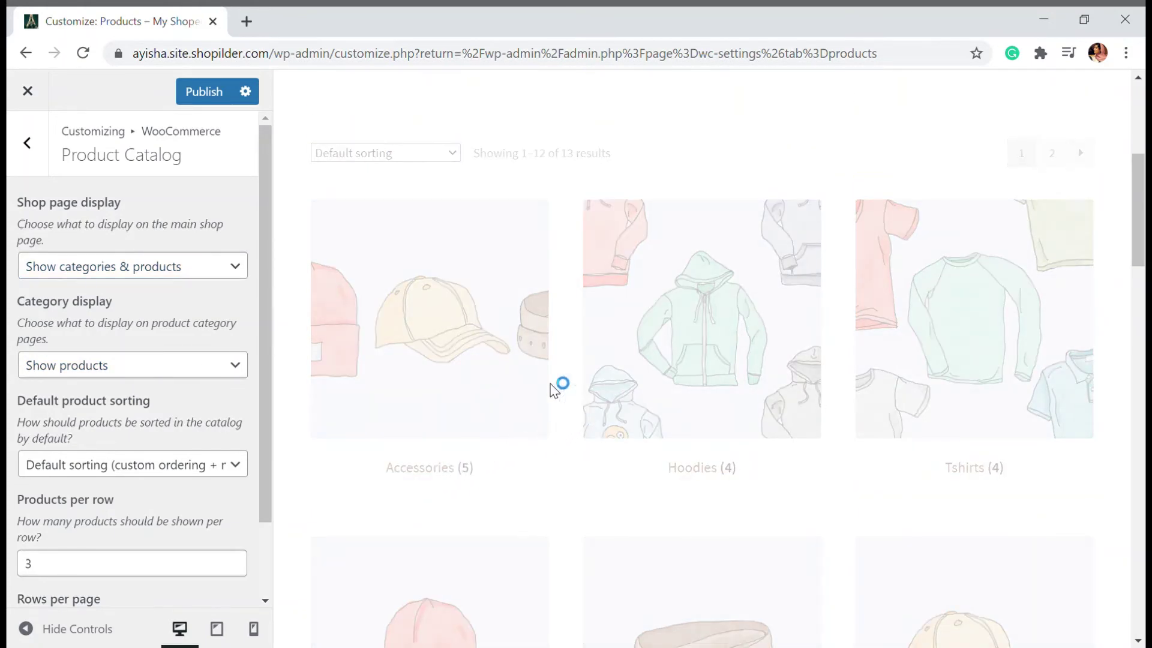
pyautogui.scroll(-6, 585, 411)
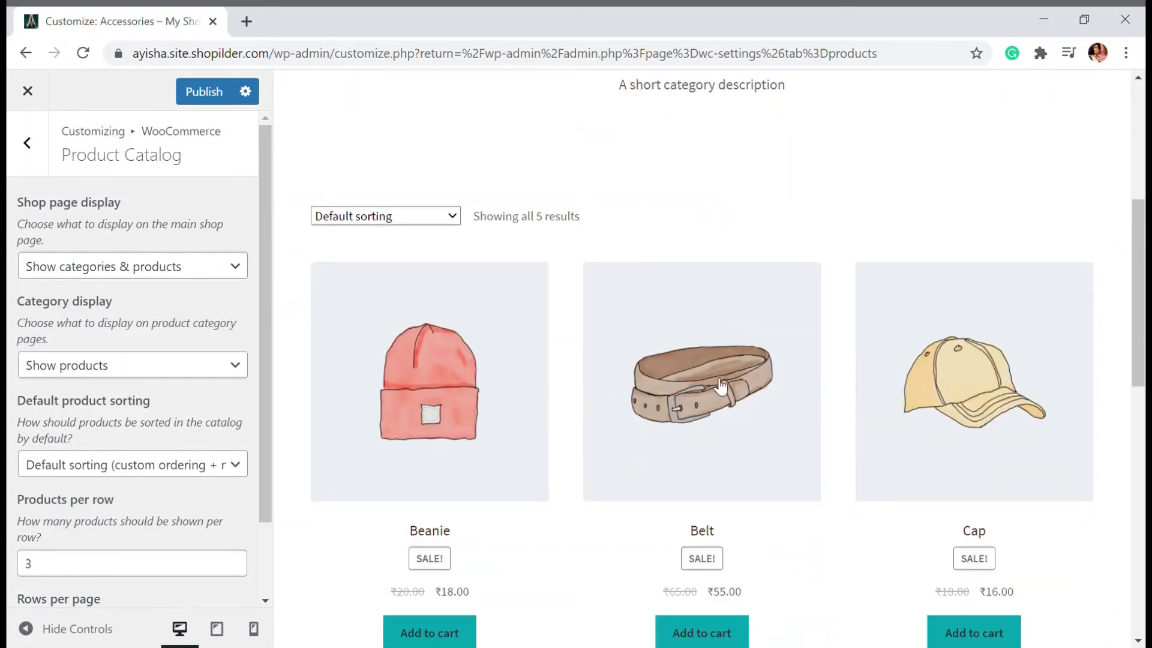
pyautogui.scroll(-6, 717, 387)
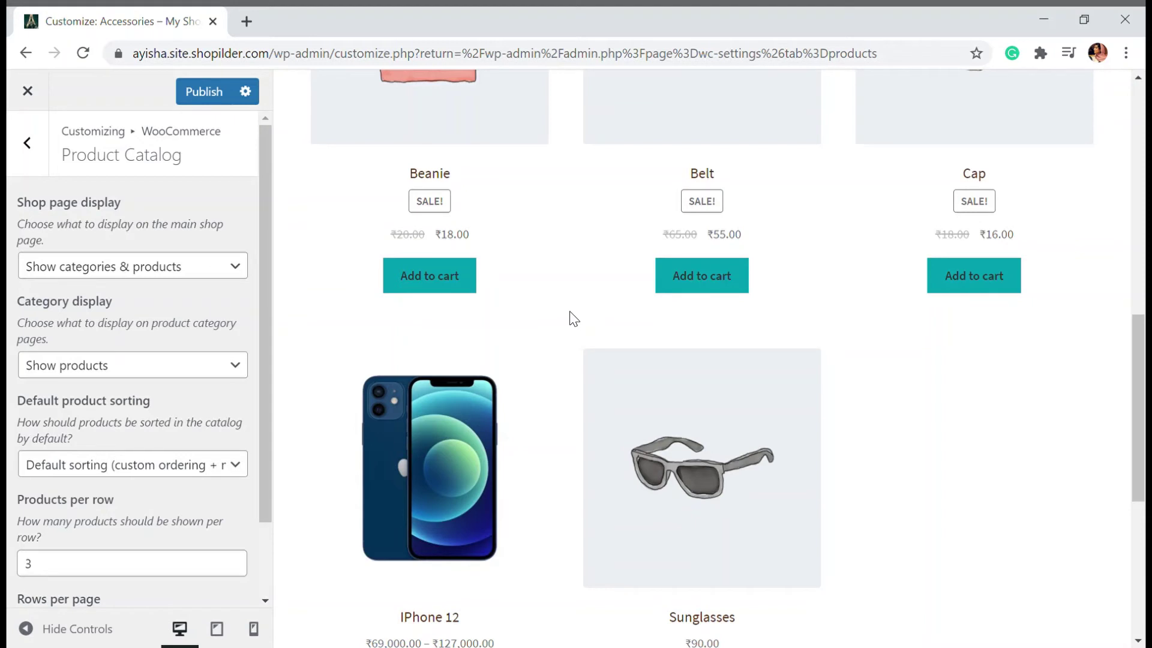
pyautogui.scroll(1, 578, 313)
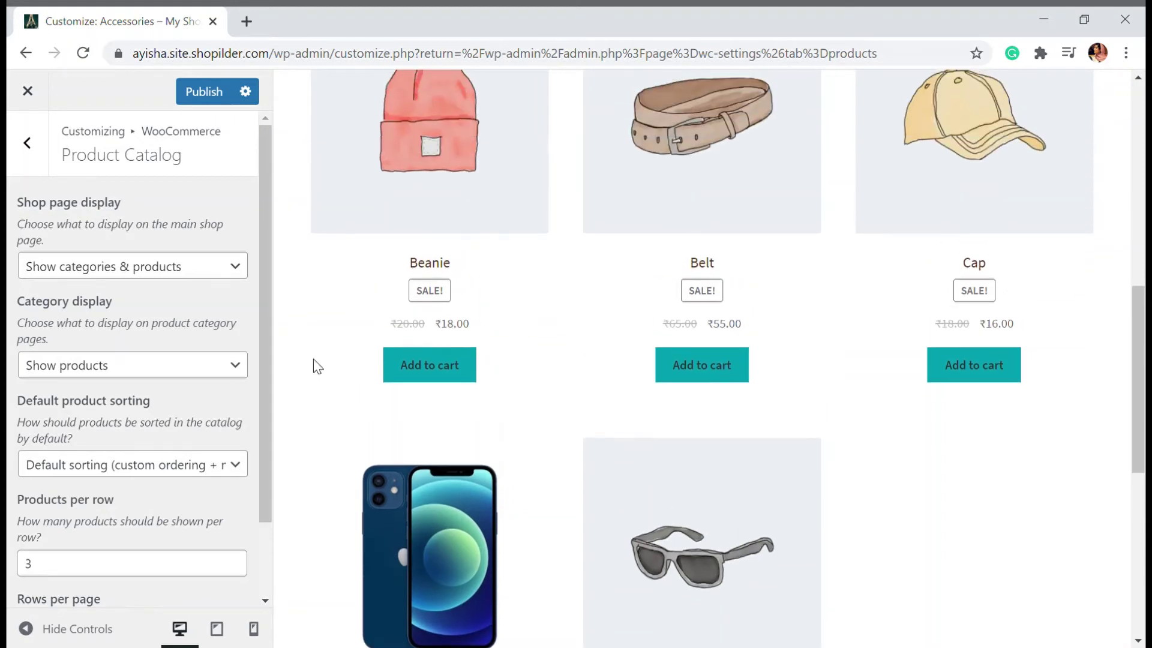
# Step: Set Category display to Show subcategories & products
pyautogui.click(122, 376)
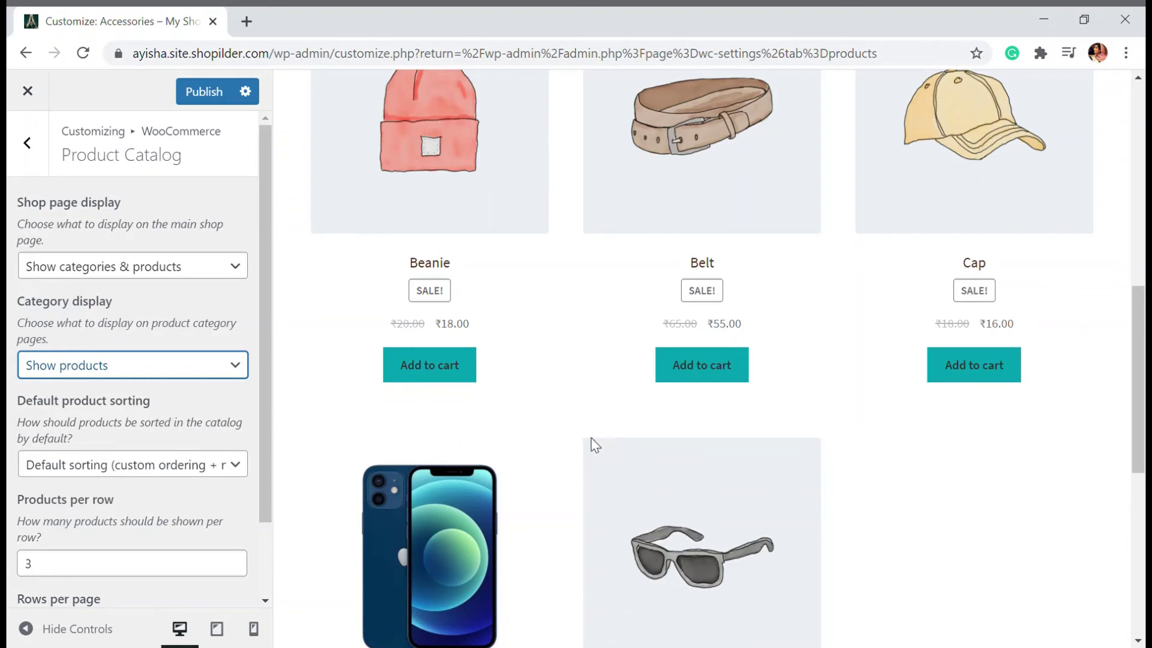
pyautogui.press('Down')
pyautogui.scroll(1, 483, 358)
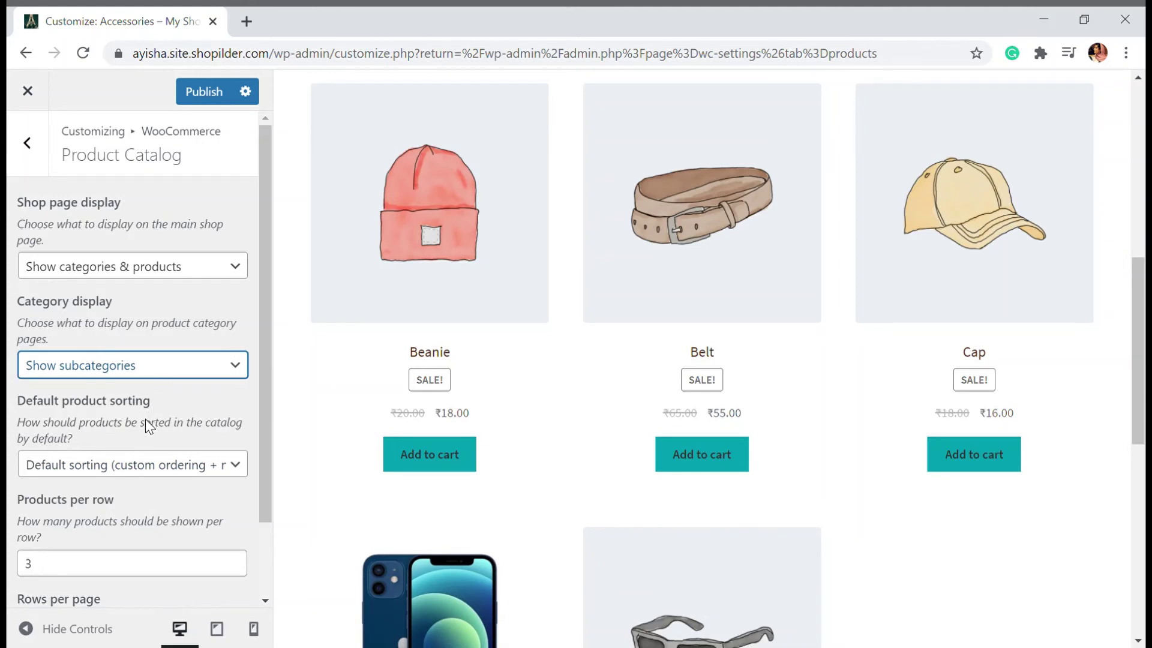
pyautogui.press('Down')
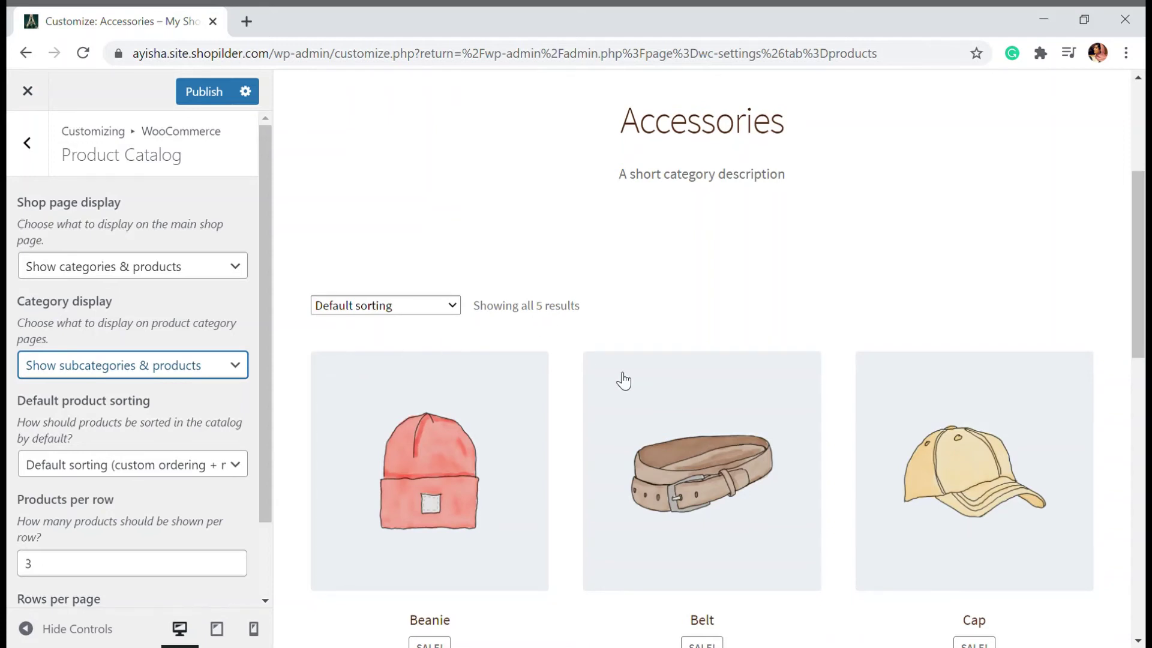
pyautogui.scroll(-1, 624, 380)
pyautogui.scroll(5, 624, 380)
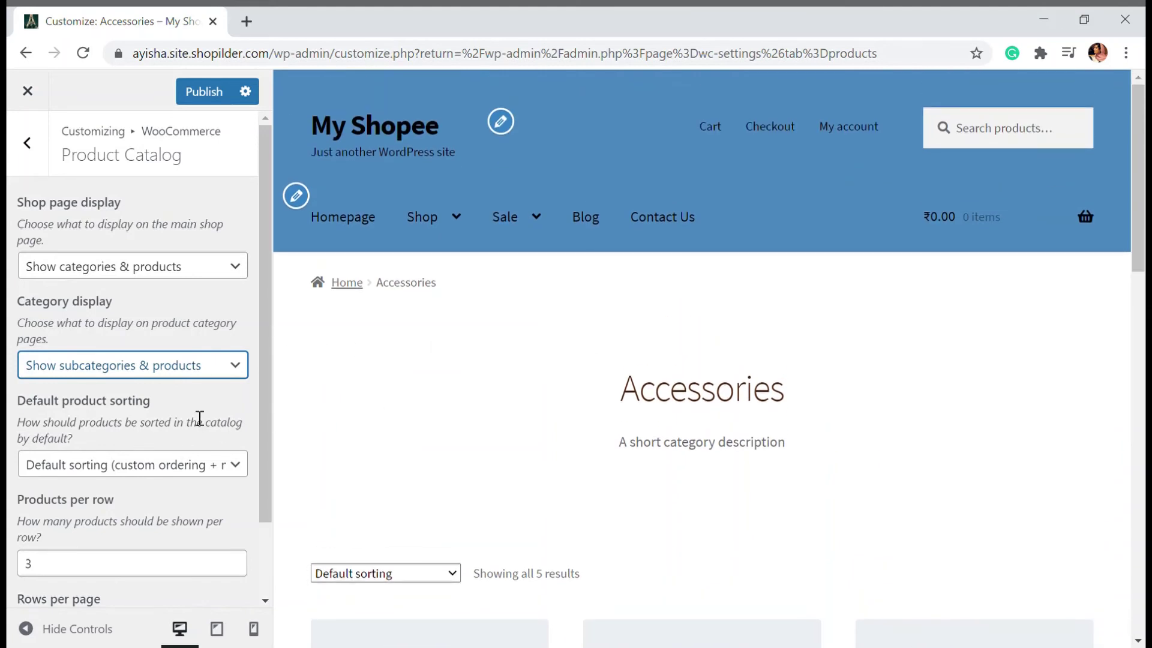
# Step: Set Default product sorting to Popularity (sales)
pyautogui.scroll(-2, 90, 441)
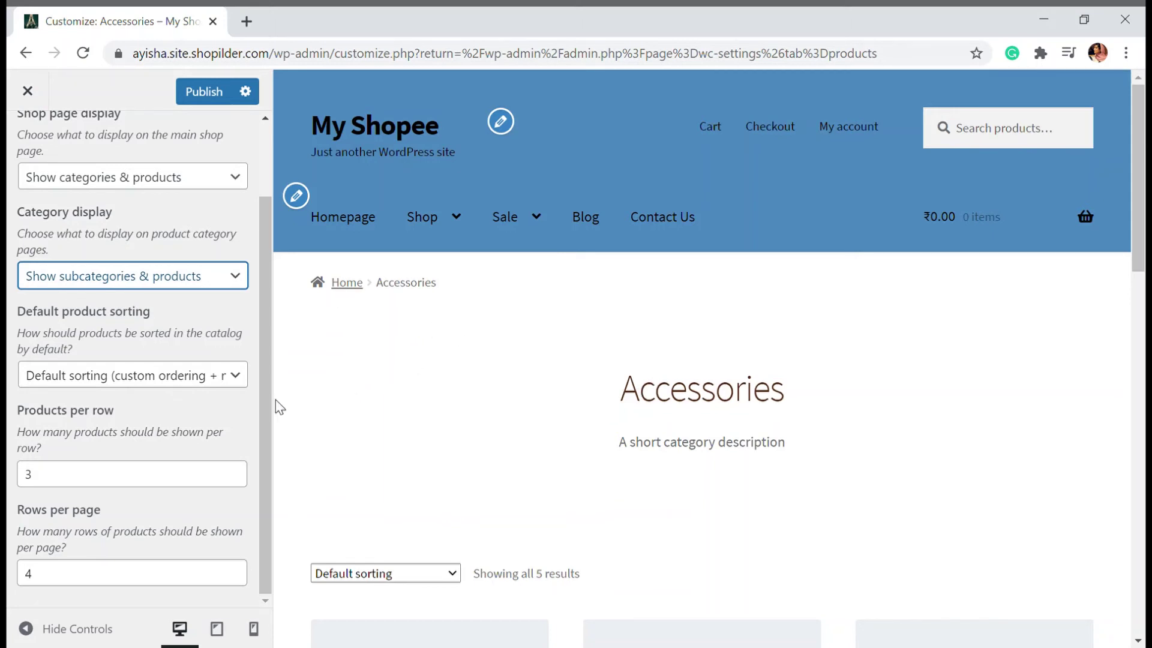
pyautogui.scroll(-5, 308, 404)
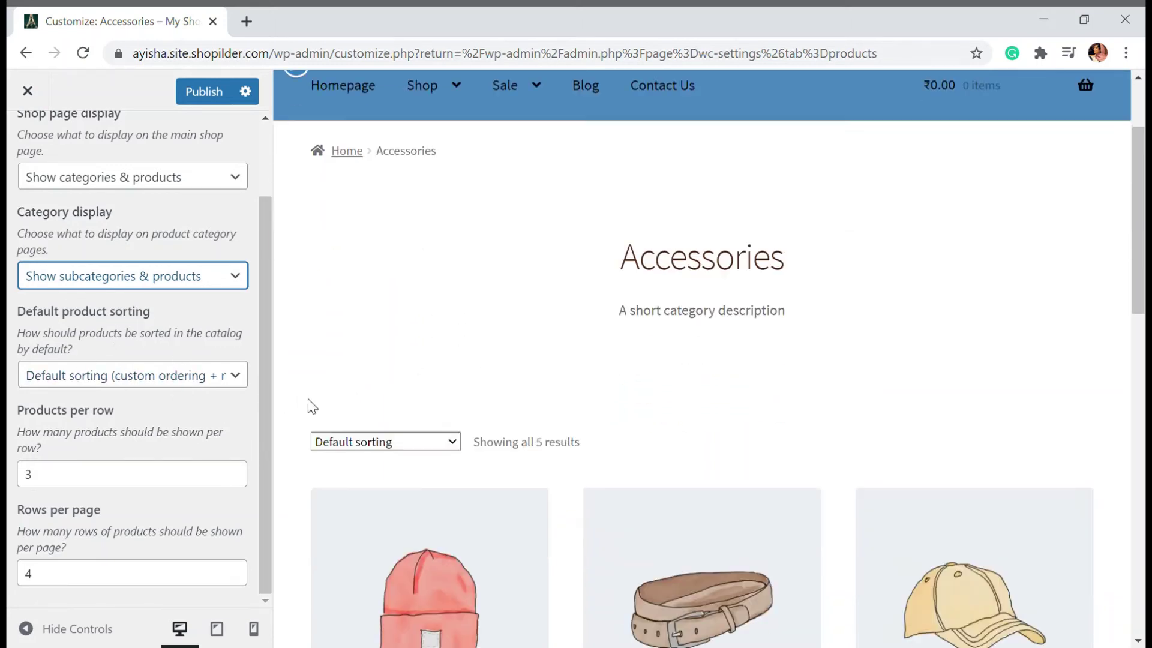
pyautogui.scroll(-2, 455, 355)
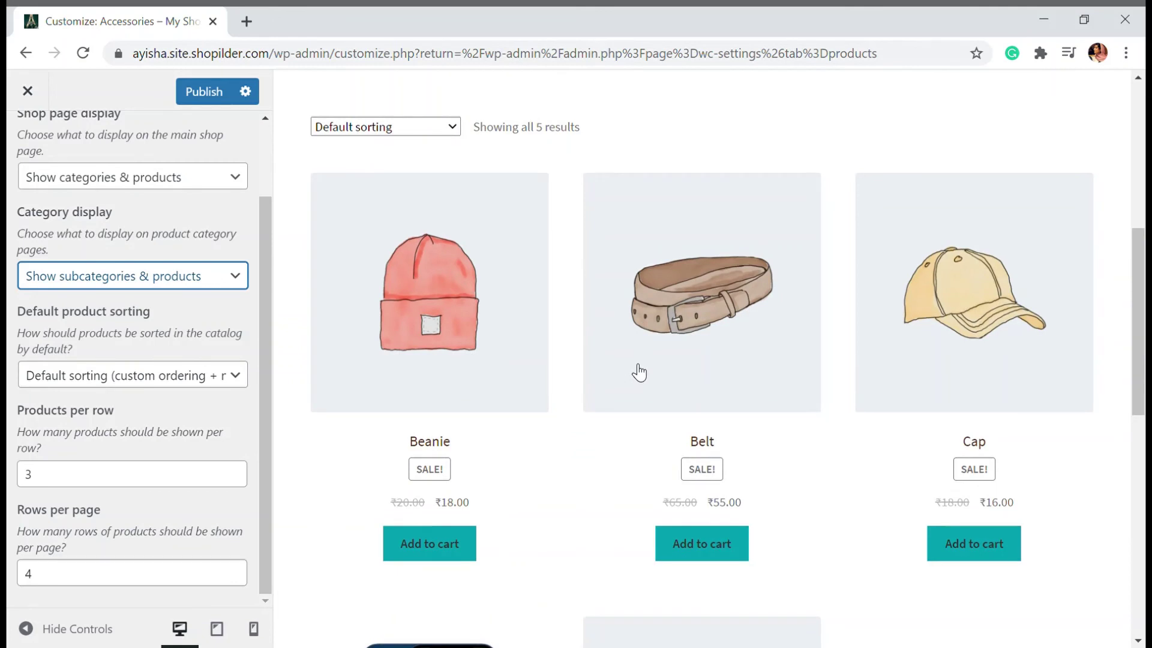
pyautogui.click(183, 377)
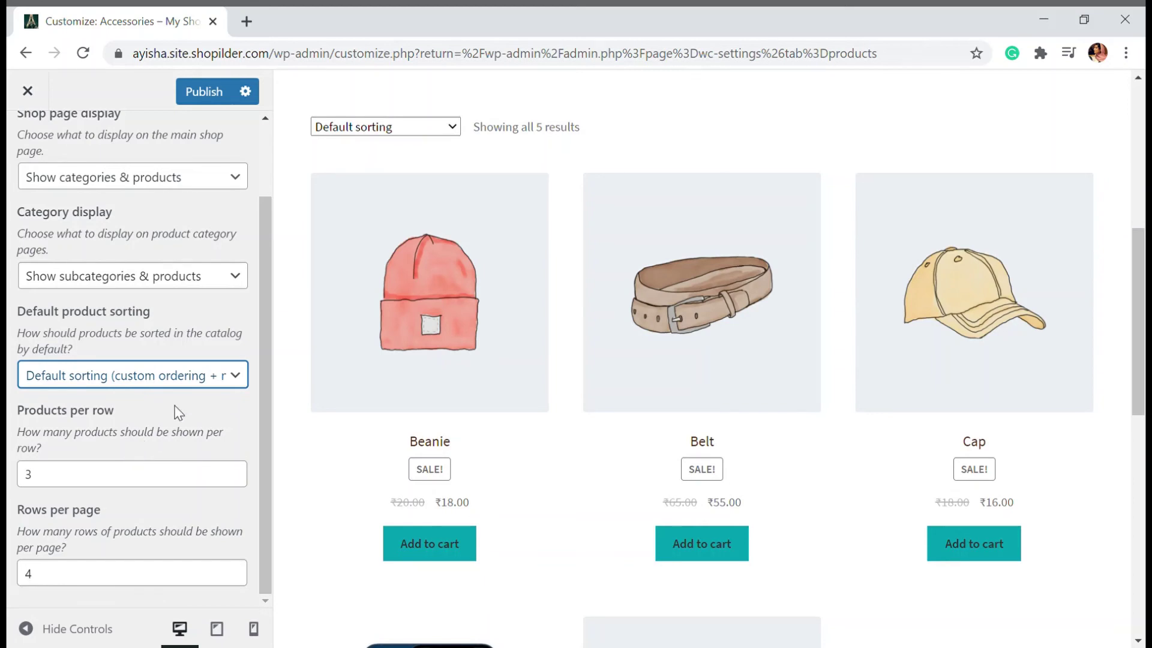
pyautogui.press('Down')
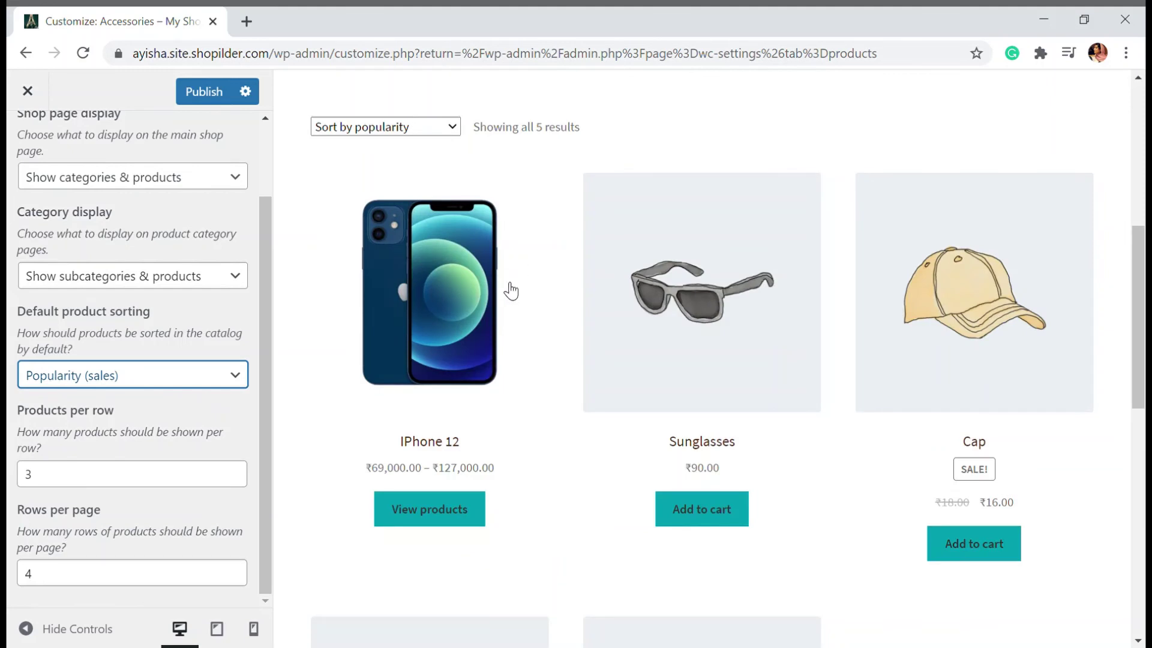
# Step: Set Products per row to 2 and check the two-across Accessories preview
pyautogui.scroll(-2, 624, 329)
pyautogui.scroll(-2, 627, 331)
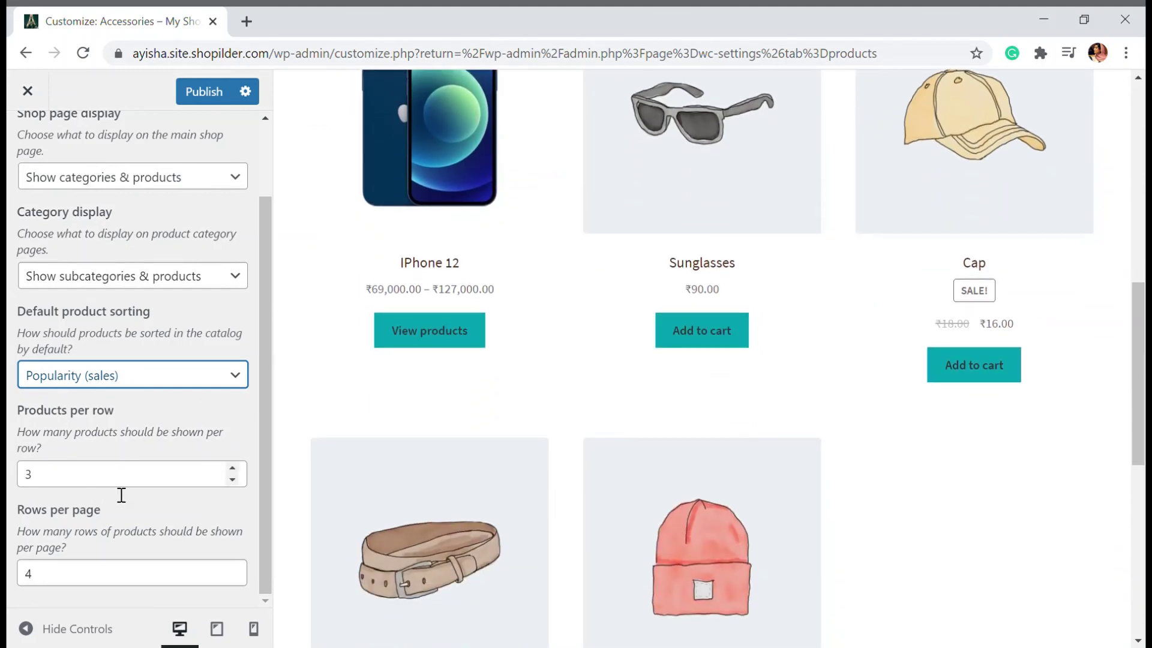
pyautogui.click(232, 468)
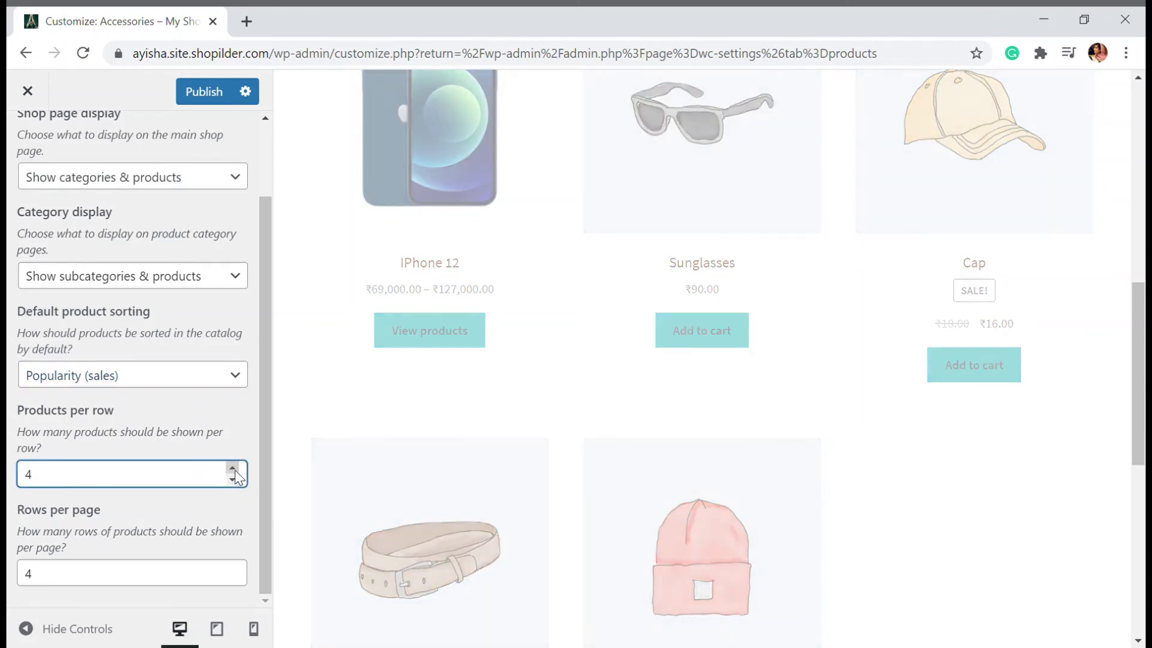
pyautogui.click(232, 468)
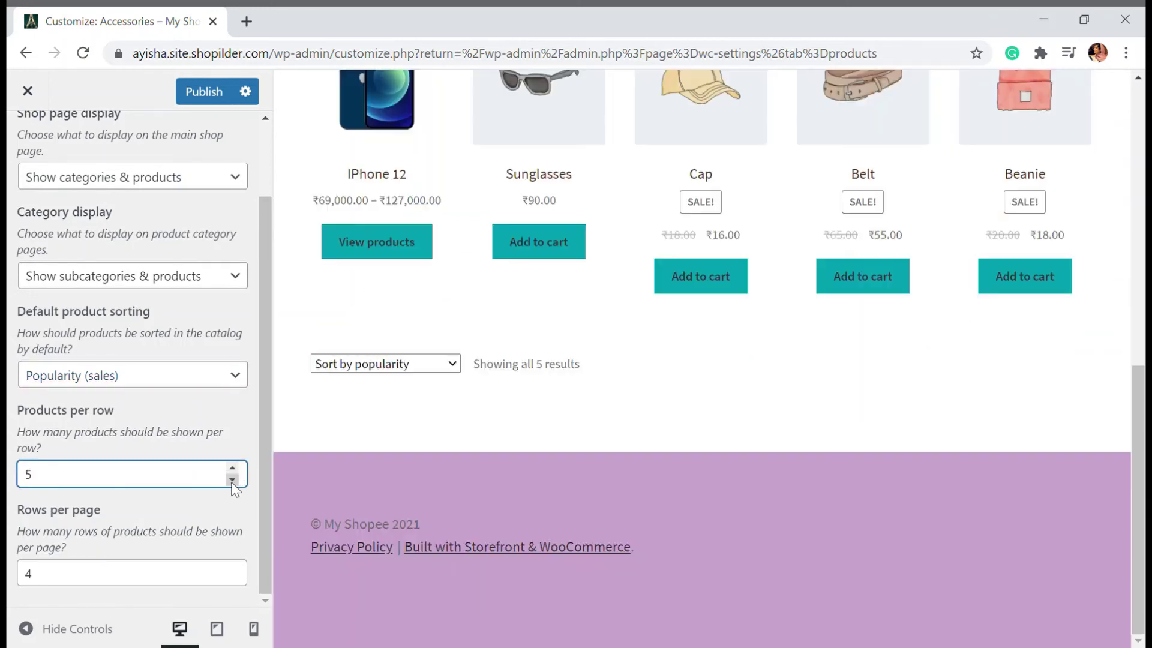
pyautogui.click(232, 479)
pyautogui.click(232, 479)
pyautogui.click(233, 479)
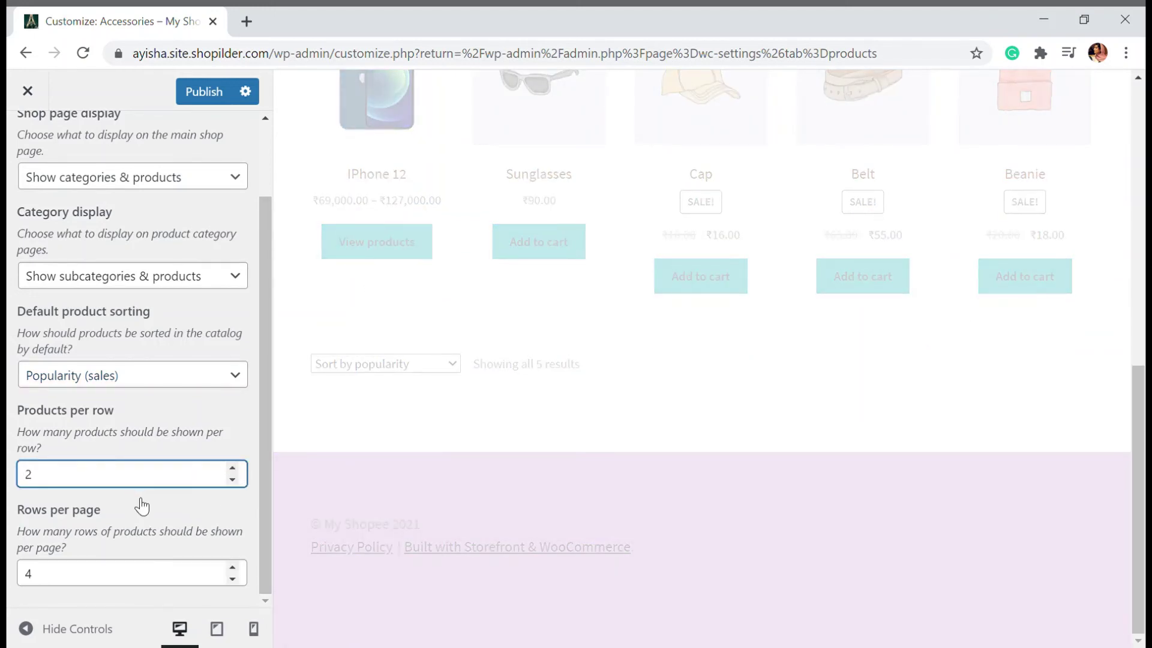
pyautogui.scroll(4, 615, 456)
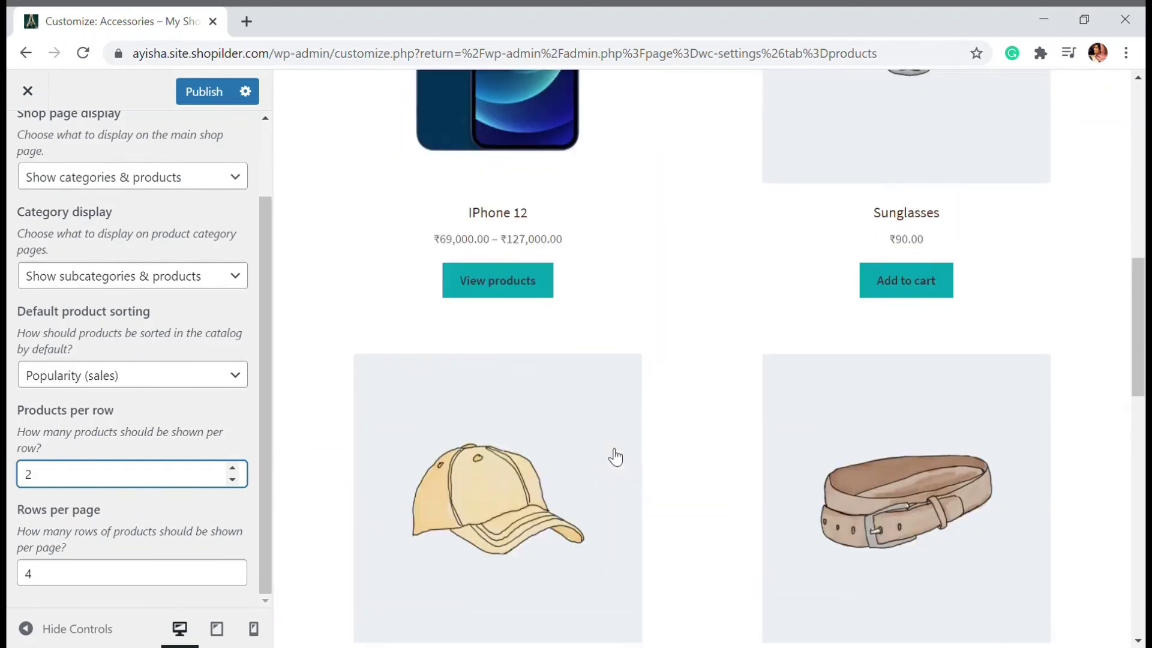
pyautogui.scroll(-4, 615, 456)
pyautogui.scroll(7, 615, 456)
pyautogui.scroll(5, 600, 456)
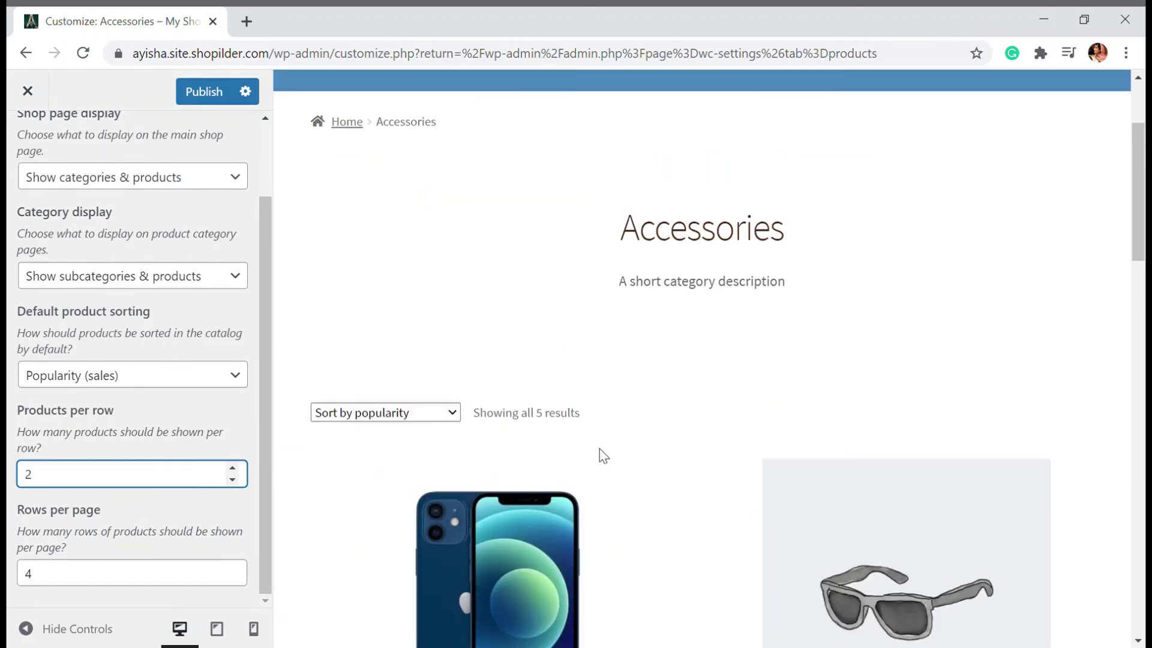
pyautogui.scroll(-1, 292, 537)
pyautogui.scroll(2, 226, 407)
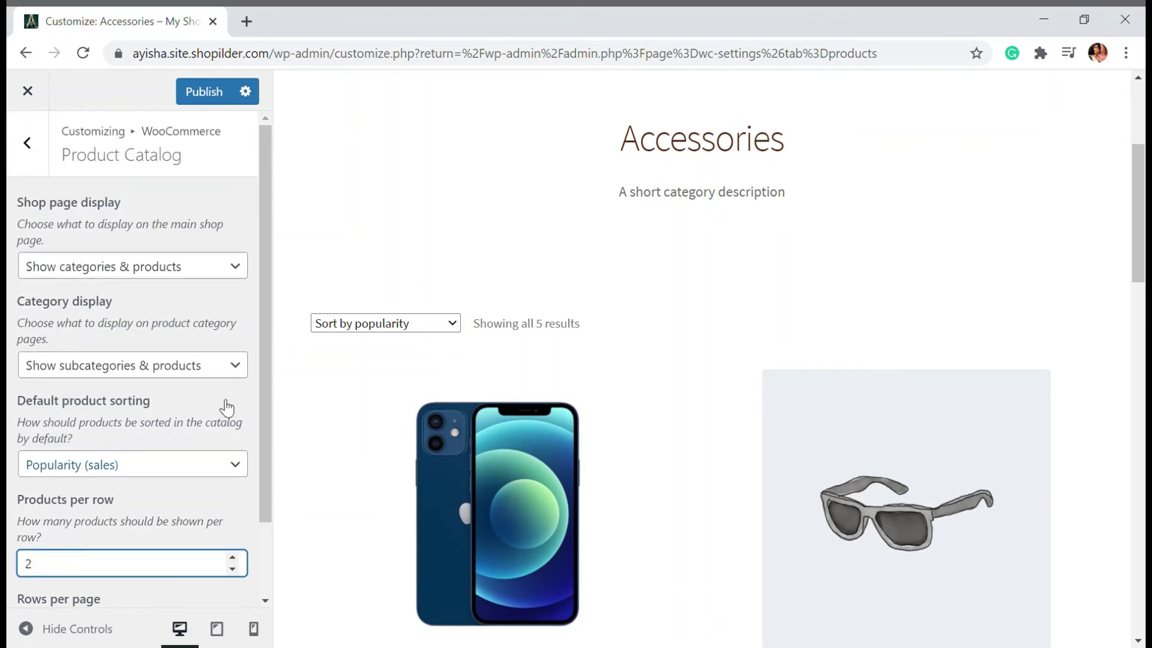
# Step: Publish the Product Catalog settings and exit the Customizer
pyautogui.click(209, 96)
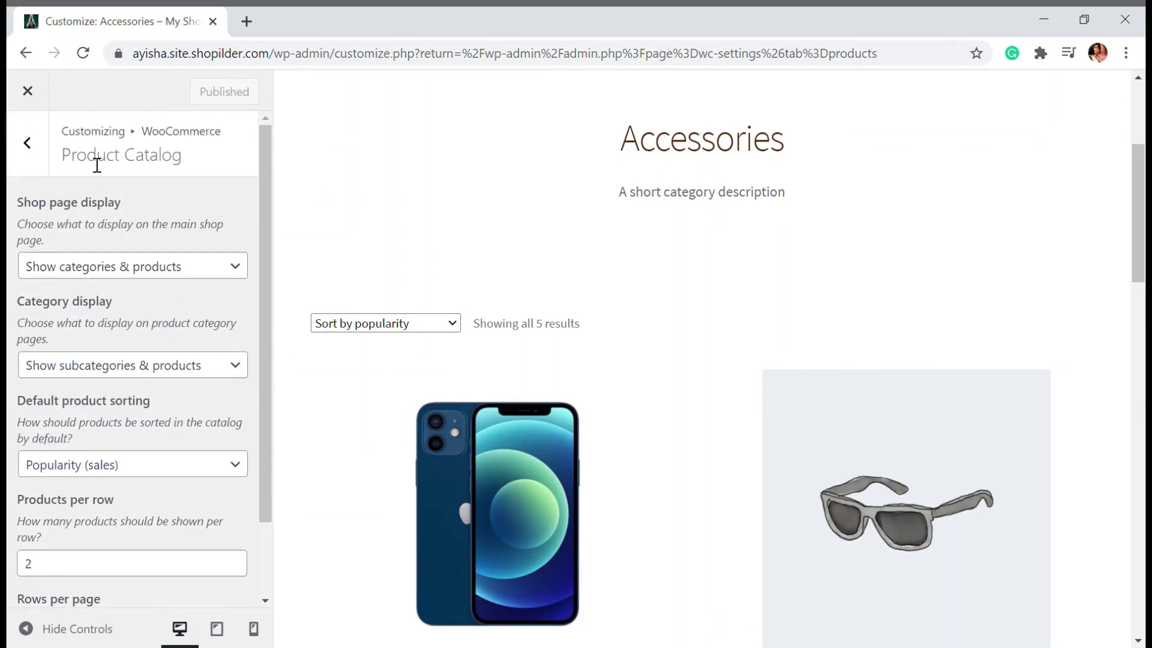
pyautogui.click(28, 91)
pyautogui.click(271, 53)
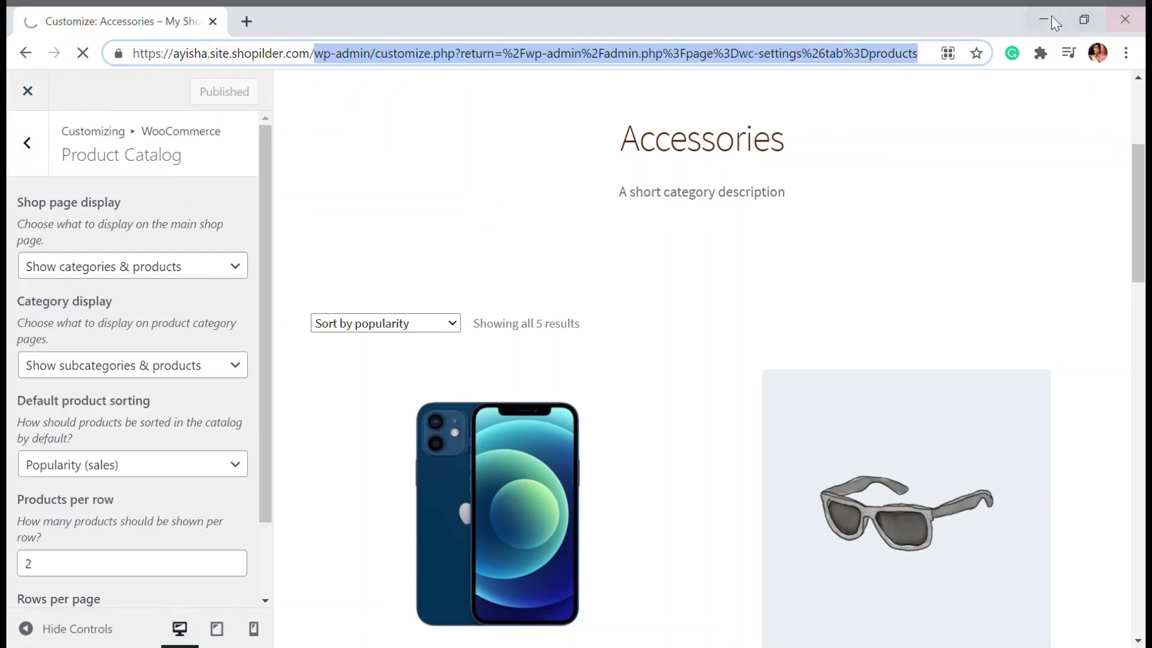
pyautogui.press('BackSpace')
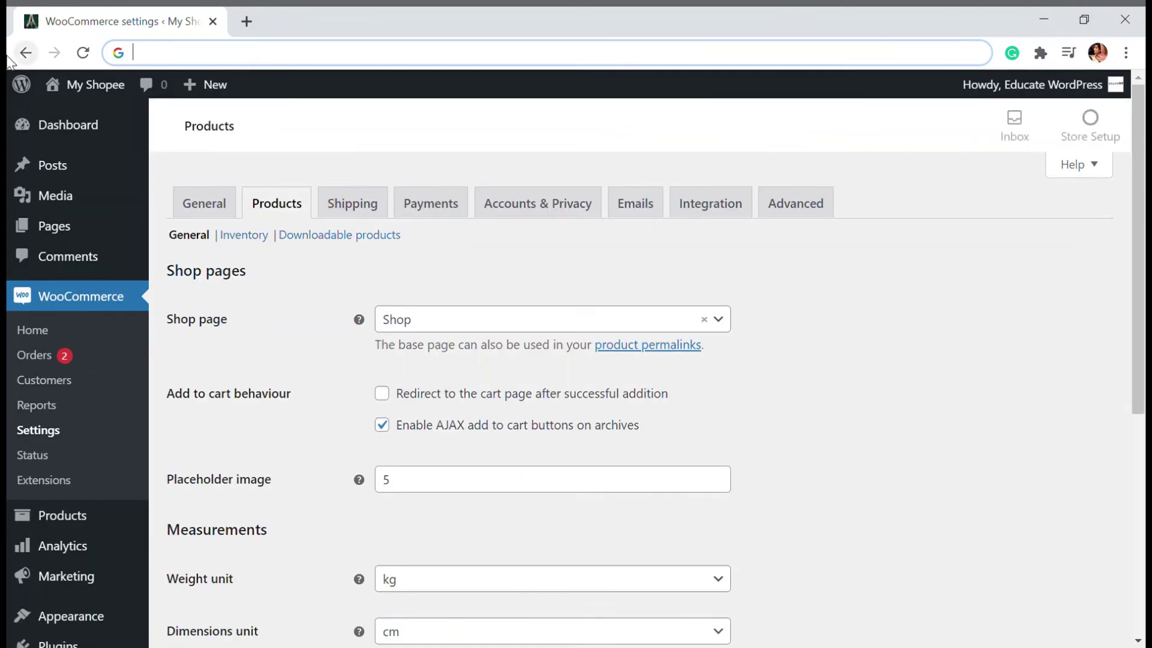
pyautogui.click(25, 53)
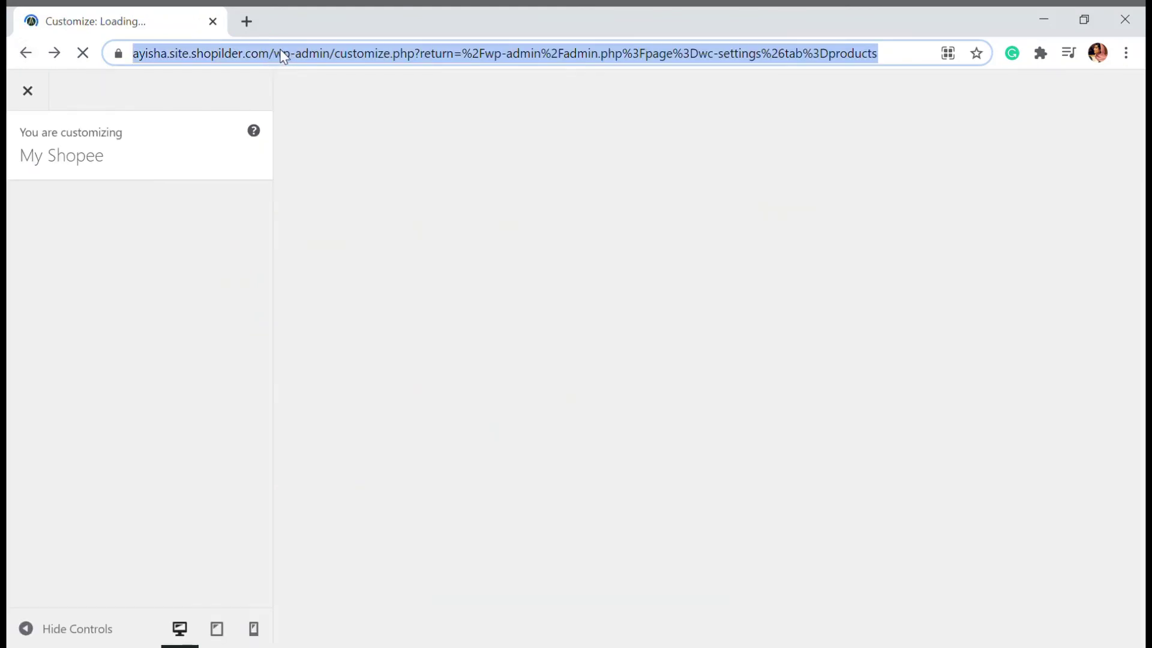
# Step: Cut the admin path from the address to load the live My Shopee homepage
pyautogui.click(284, 54)
pyautogui.moveTo(328, 69); pyautogui.dragTo(1050, 80)
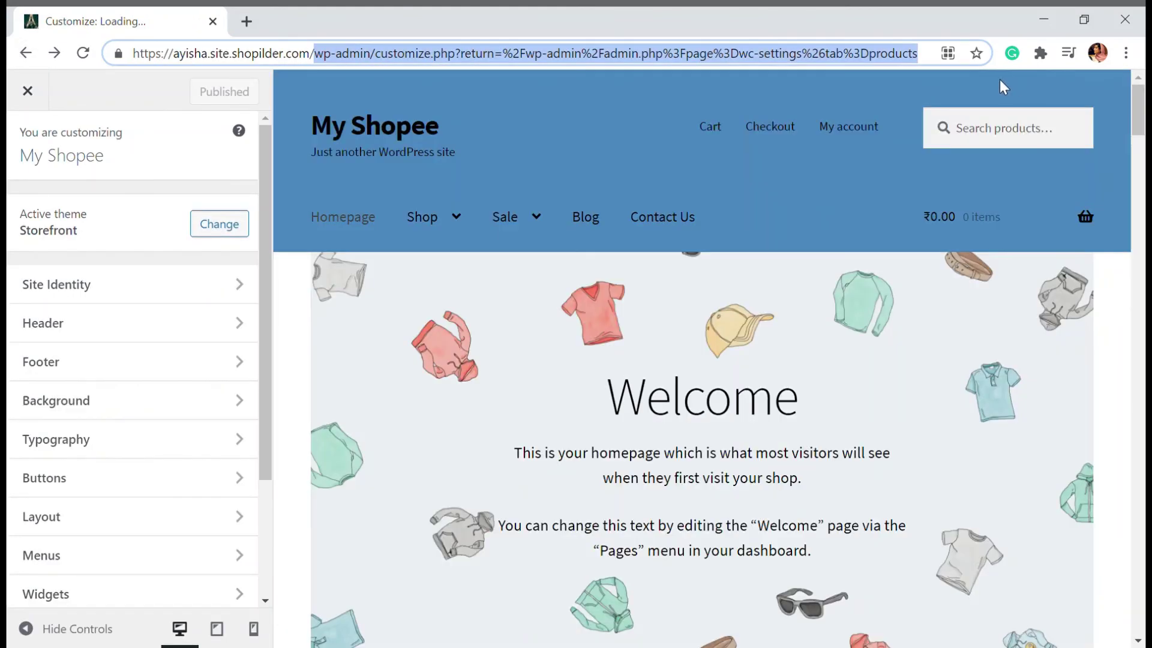
pyautogui.press('BackSpace')
pyautogui.press('Return')
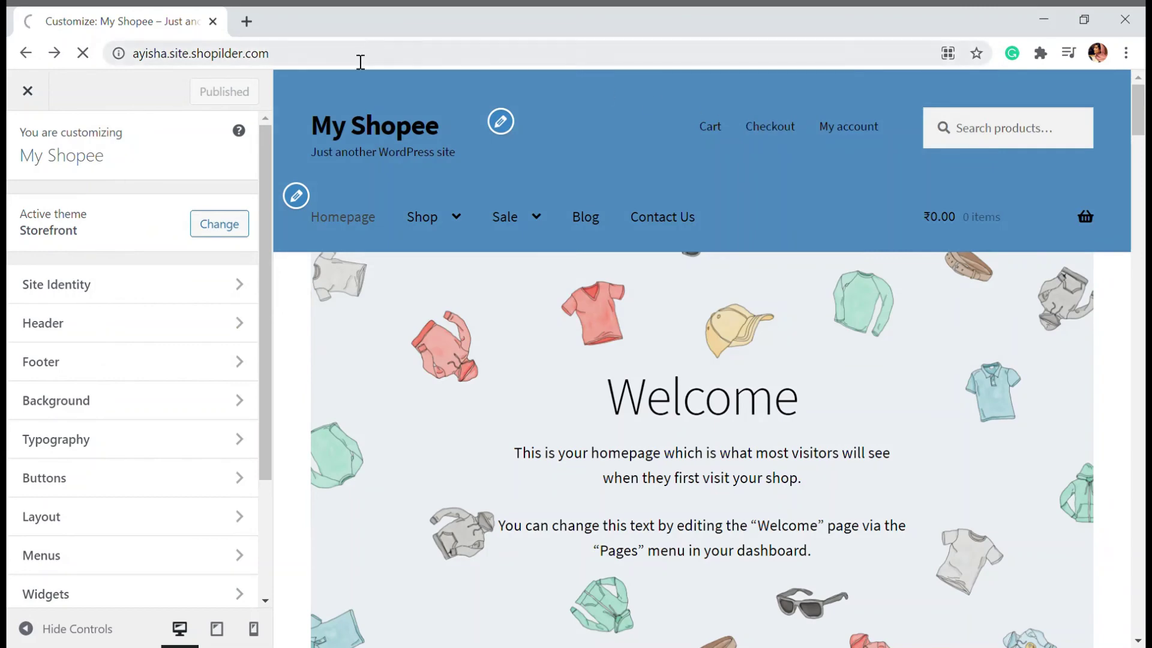
# Step: Open the live Shop page and view the Accessories, Hoodies and Tshirts category tiles
pyautogui.scroll(-6, 624, 327)
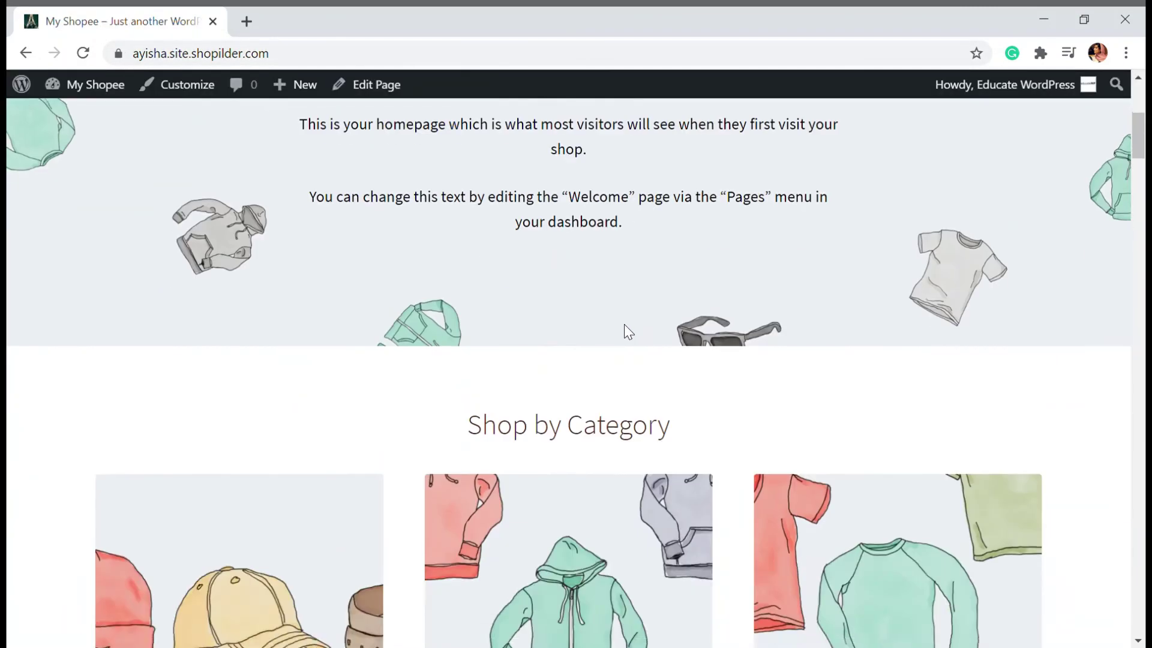
pyautogui.scroll(6, 624, 327)
pyautogui.click(205, 258)
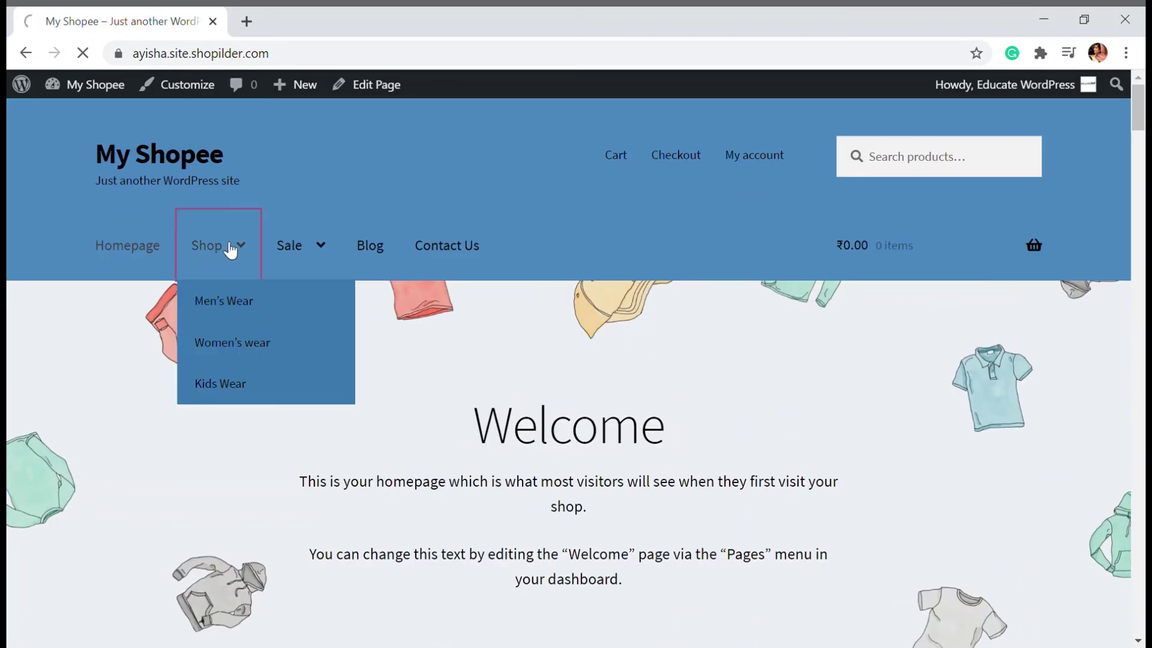
pyautogui.scroll(-6, 488, 278)
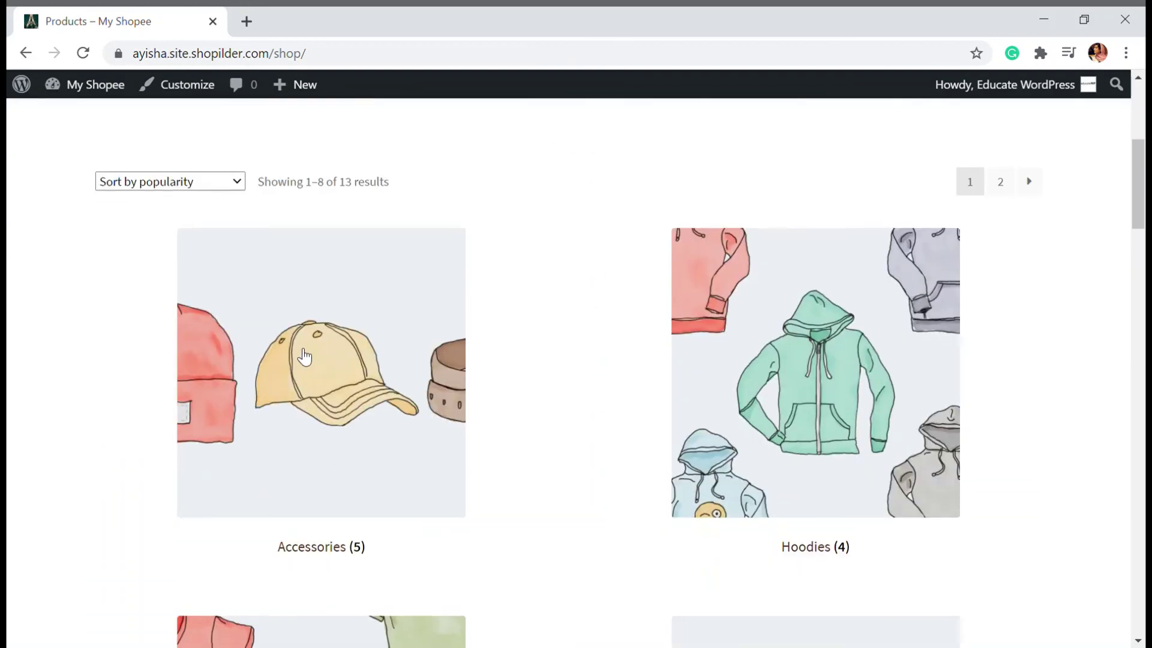
pyautogui.scroll(-3, 707, 385)
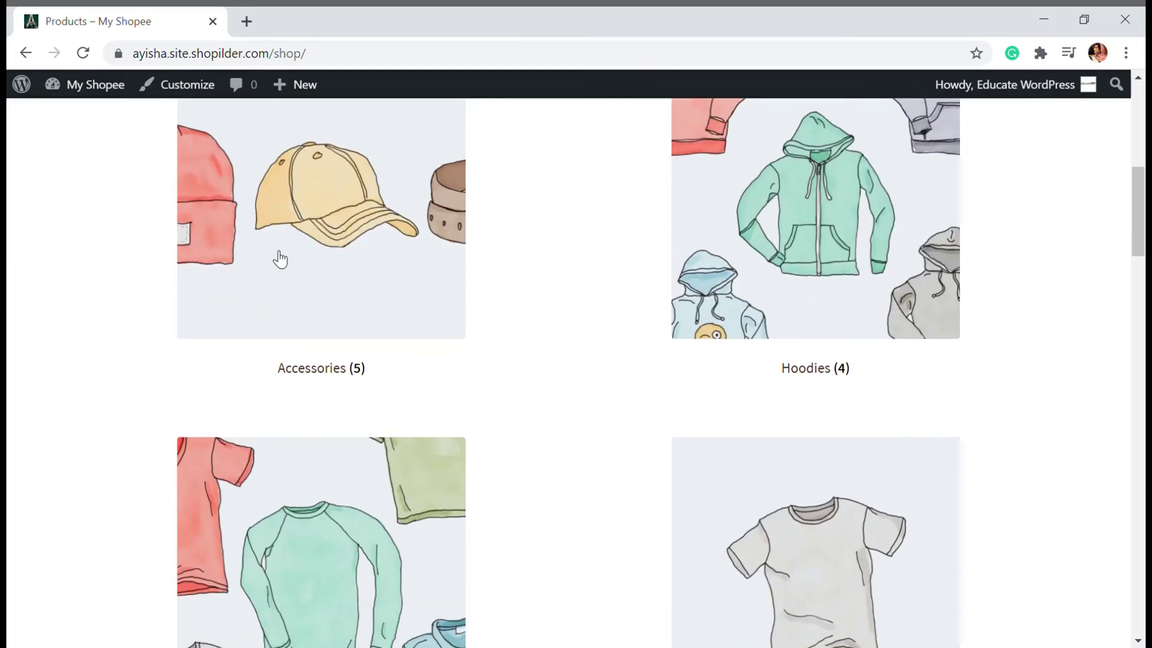
pyautogui.scroll(-4, 258, 540)
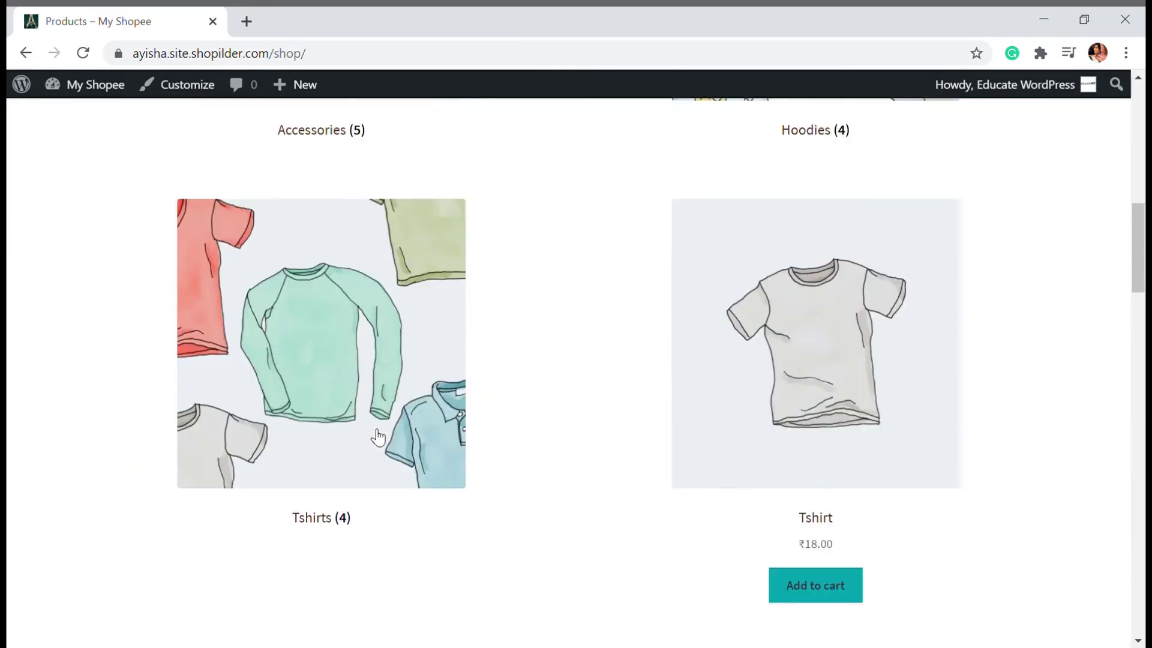
pyautogui.scroll(5, 384, 414)
# Step: Scroll through the products, shown two per row and sorted by popularity
pyautogui.scroll(-2, 387, 382)
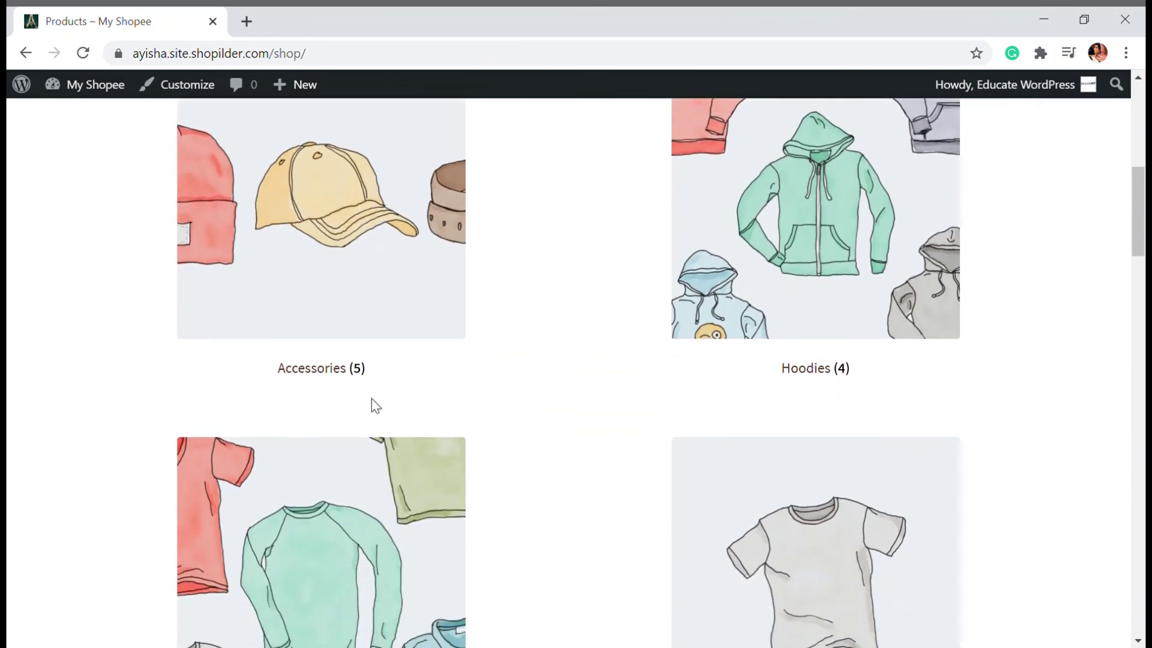
pyautogui.scroll(-4, 375, 398)
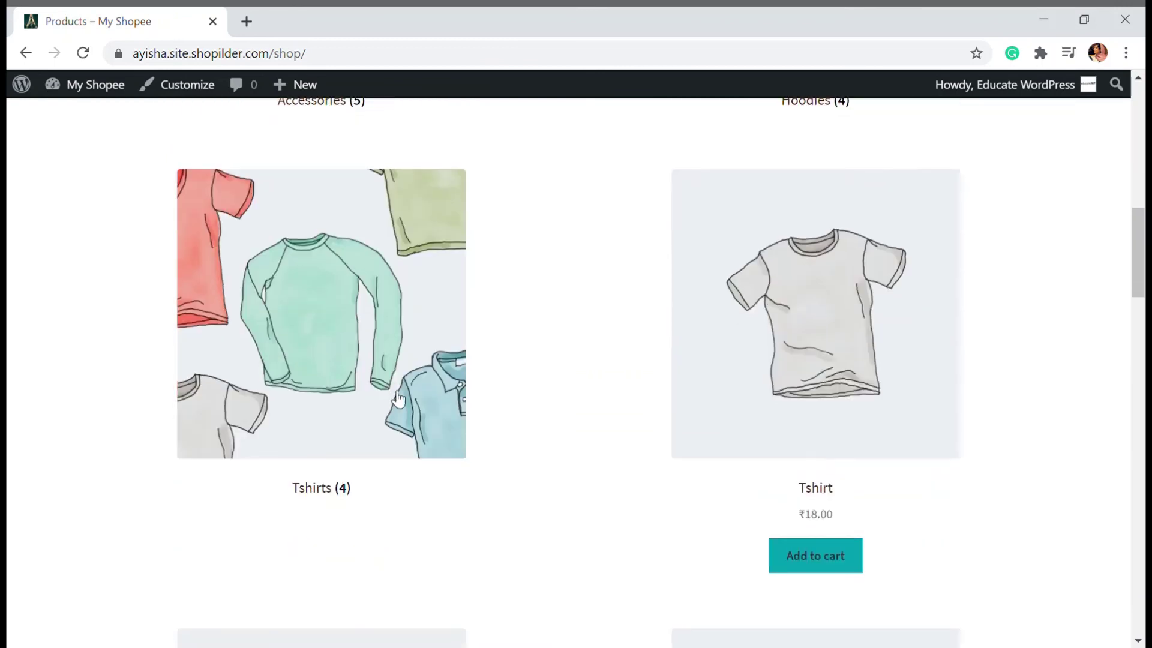
pyautogui.scroll(-1, 444, 388)
pyautogui.scroll(4, 504, 388)
pyautogui.scroll(-7, 420, 348)
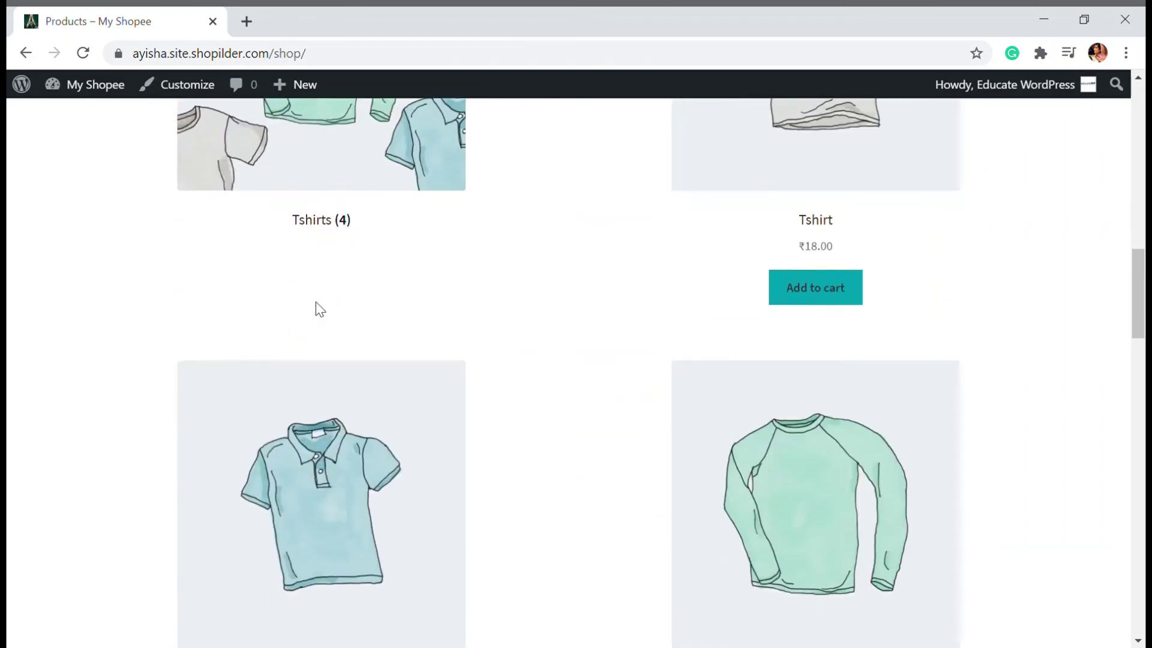
pyautogui.scroll(6, 348, 228)
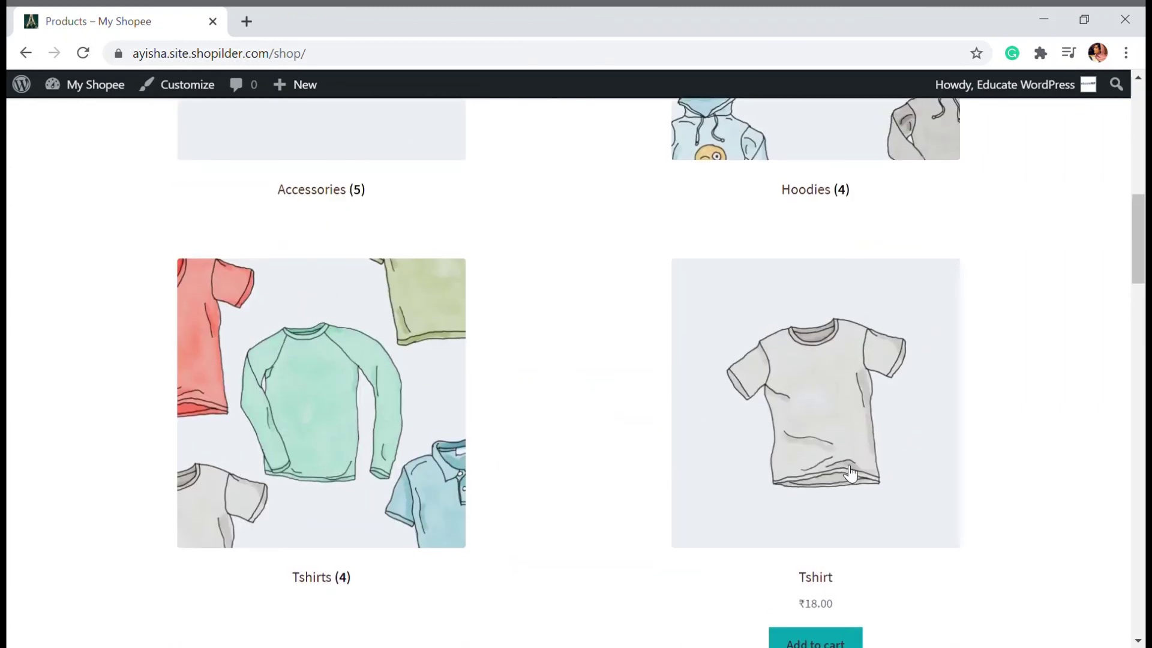
pyautogui.scroll(-15, 816, 399)
pyautogui.scroll(-4, 516, 368)
pyautogui.scroll(15, 516, 360)
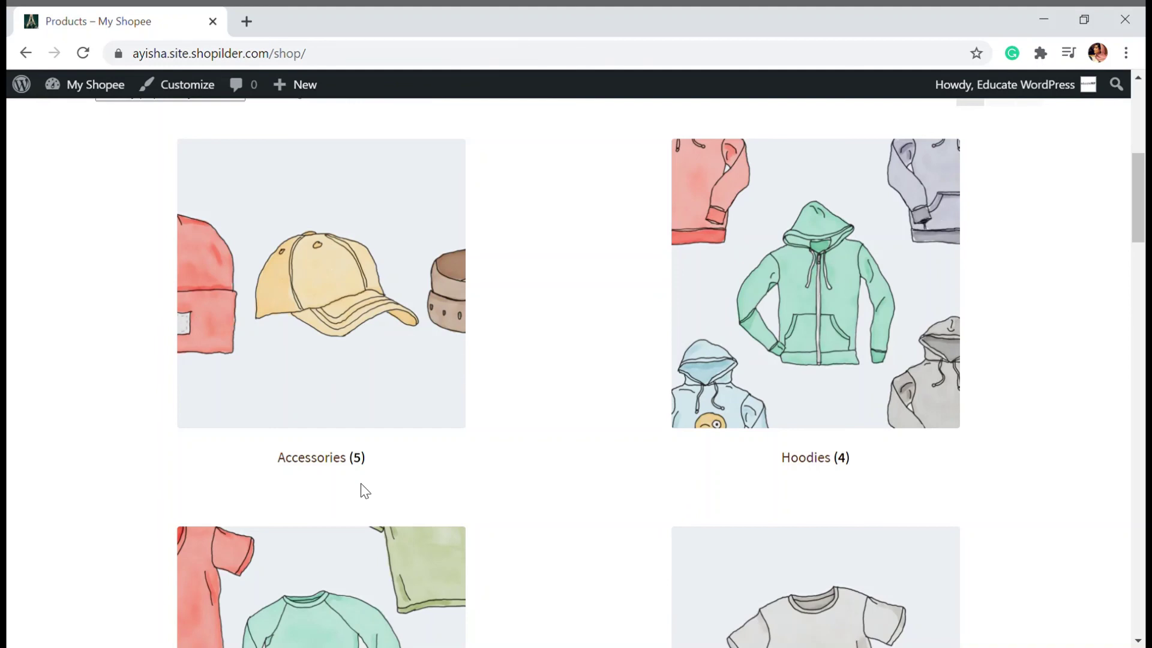
# Step: Open the Hoodies (4) category and check its four hoodies appear two per row
pyautogui.click(801, 462)
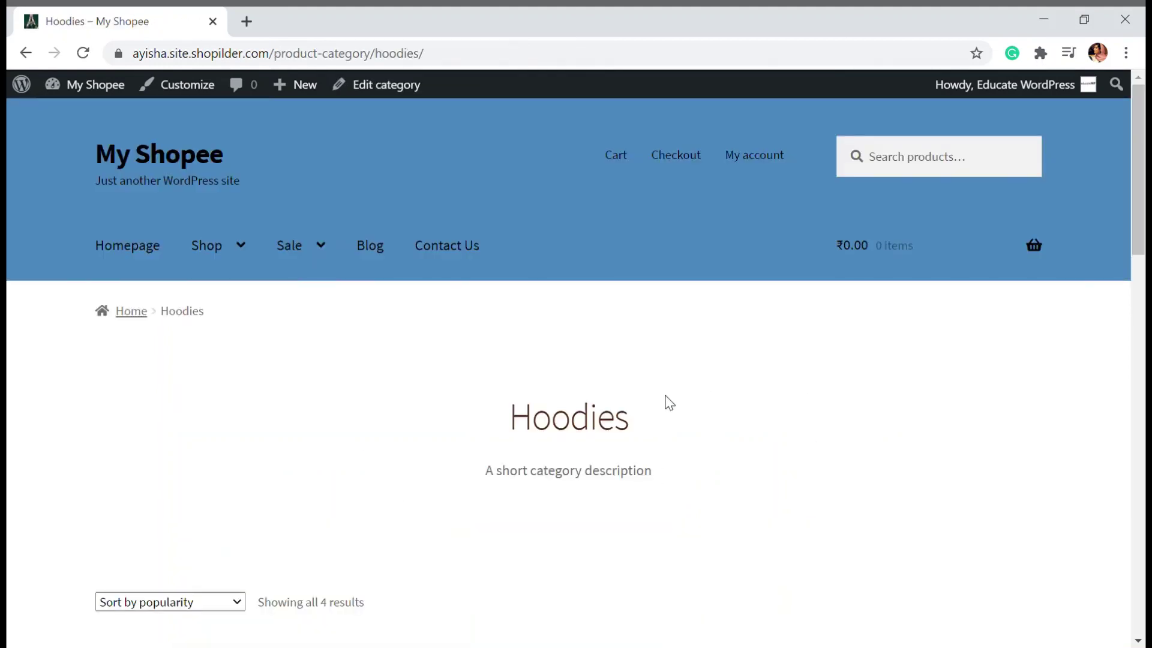
pyautogui.moveTo(425, 53); pyautogui.dragTo(99, 54)
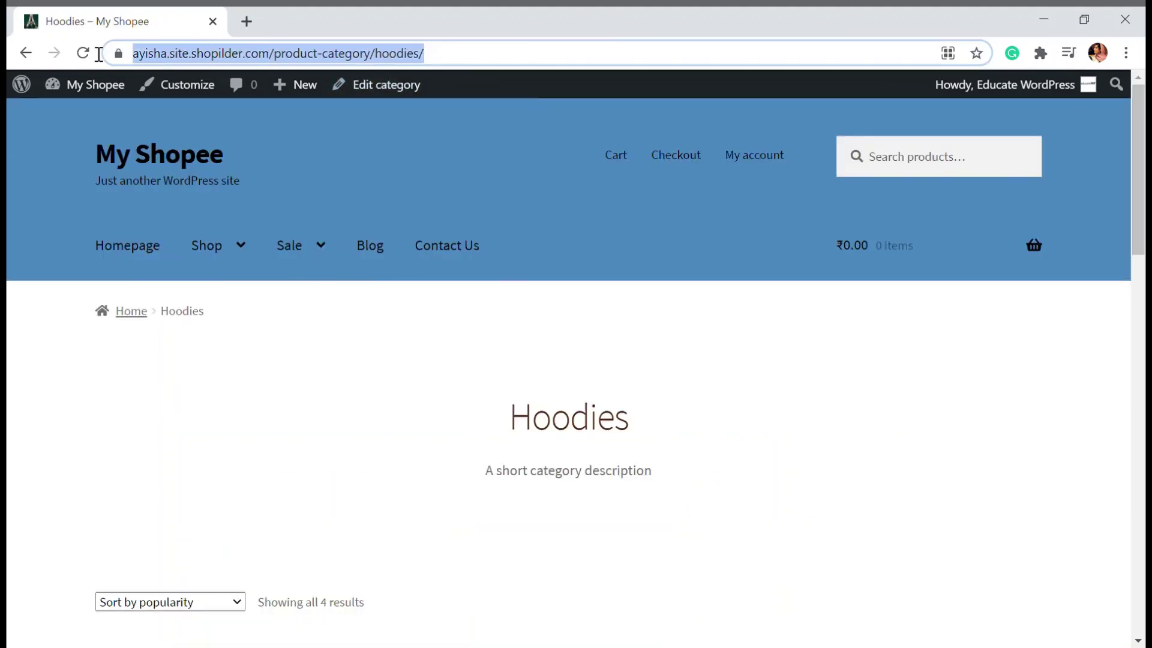
pyautogui.scroll(-6, 641, 404)
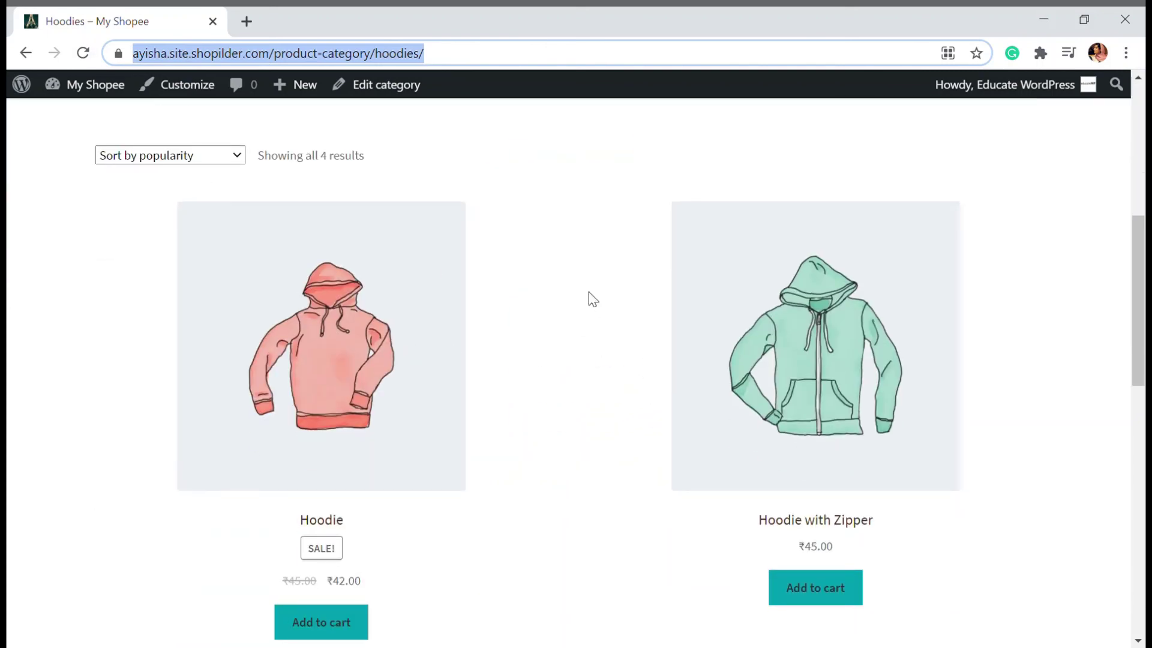
pyautogui.scroll(-2, 565, 305)
pyautogui.scroll(-12, 568, 305)
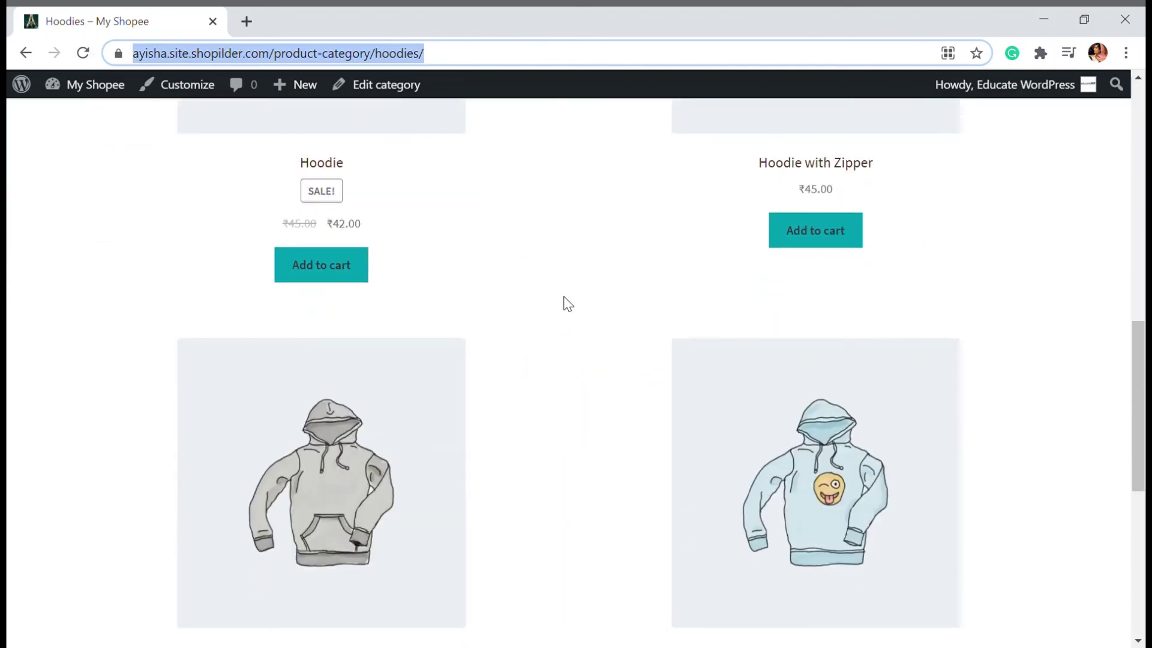
pyautogui.scroll(3, 568, 304)
pyautogui.scroll(3, 569, 304)
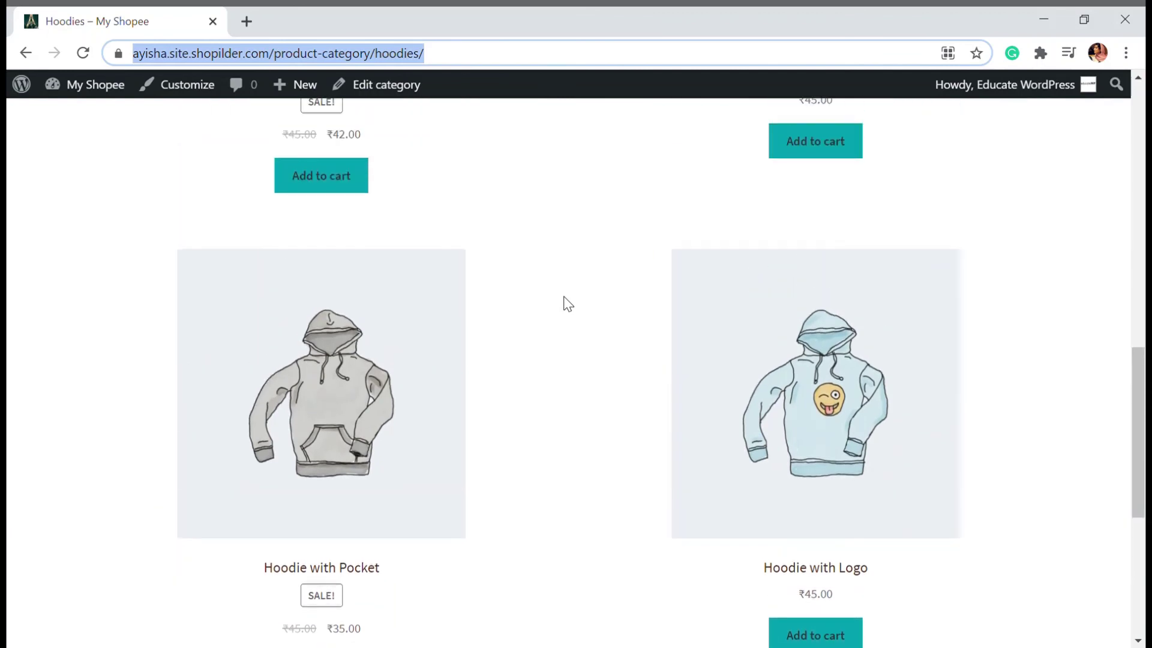